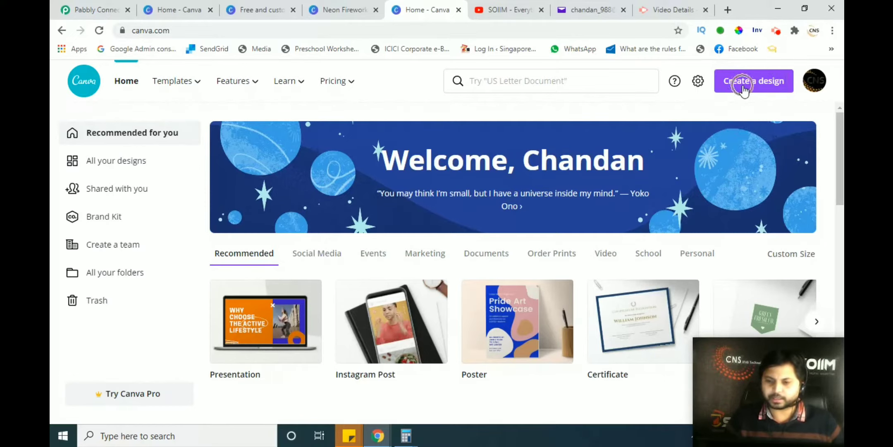
{"action": "left_click", "coordinate": [743, 89]}
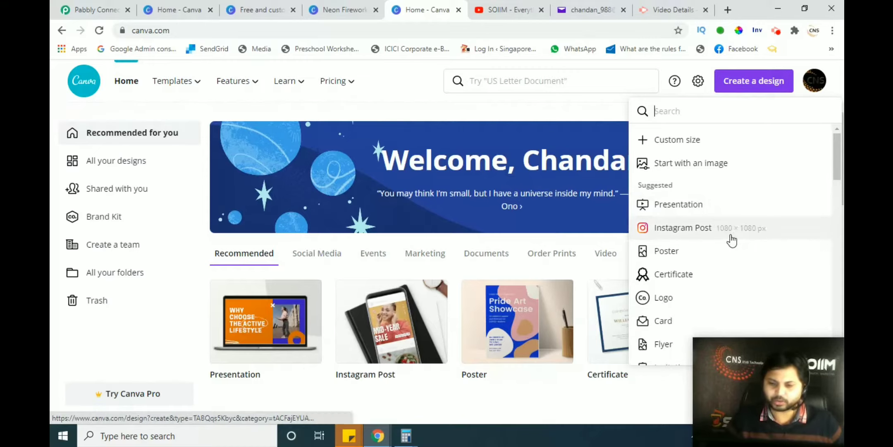
{"action": "scroll", "coordinate": [732, 240], "scroll_direction": "down", "scroll_amount": 2}
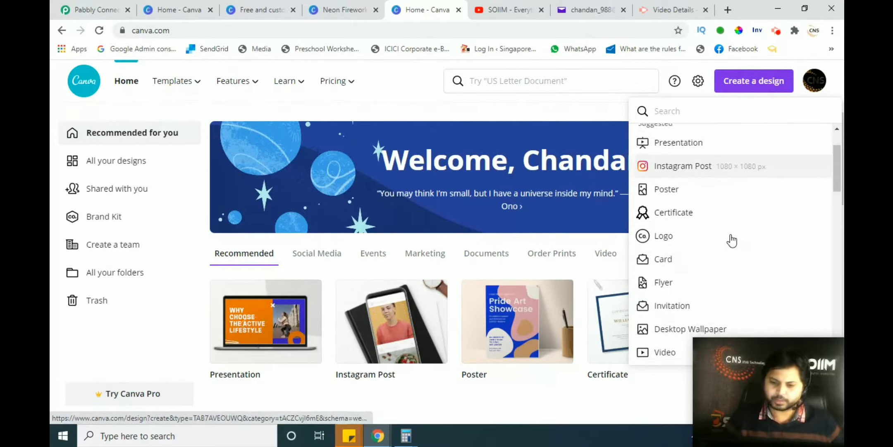
{"action": "scroll", "coordinate": [731, 239], "scroll_direction": "up", "scroll_amount": 2}
{"action": "left_click", "coordinate": [725, 235]}
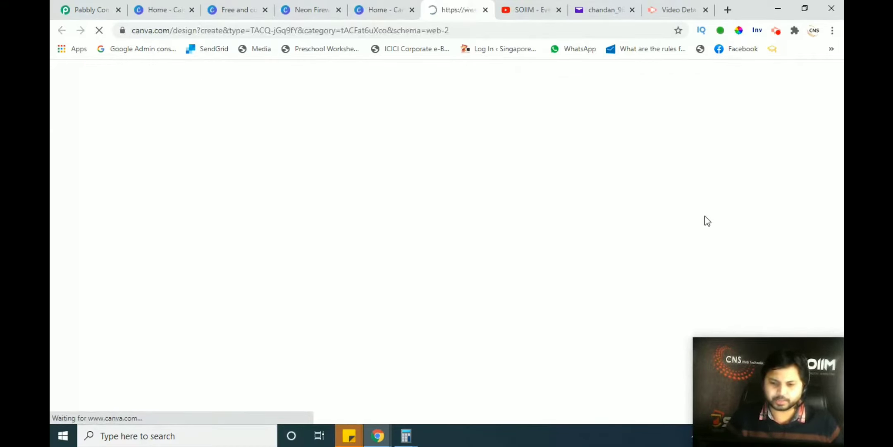
{"action": "left_click", "coordinate": [408, 6]}
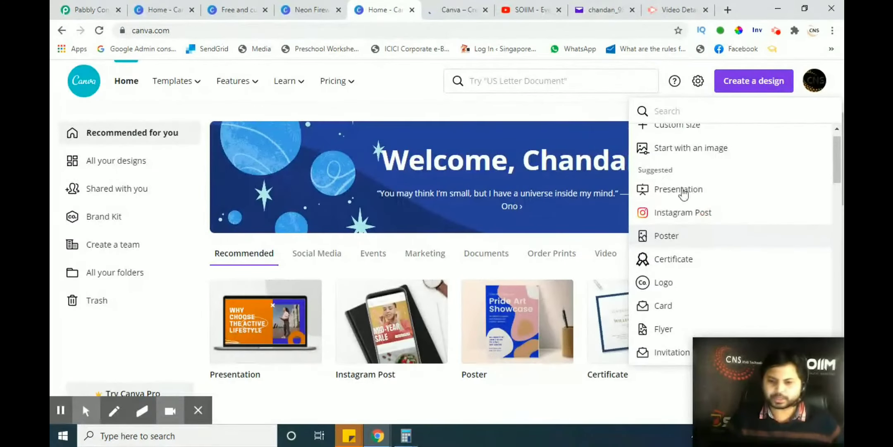
Look through the list of design types offered for a new design, from presentations and posters to letterheads and labels.
{"action": "scroll", "coordinate": [698, 212], "scroll_direction": "down", "scroll_amount": 1}
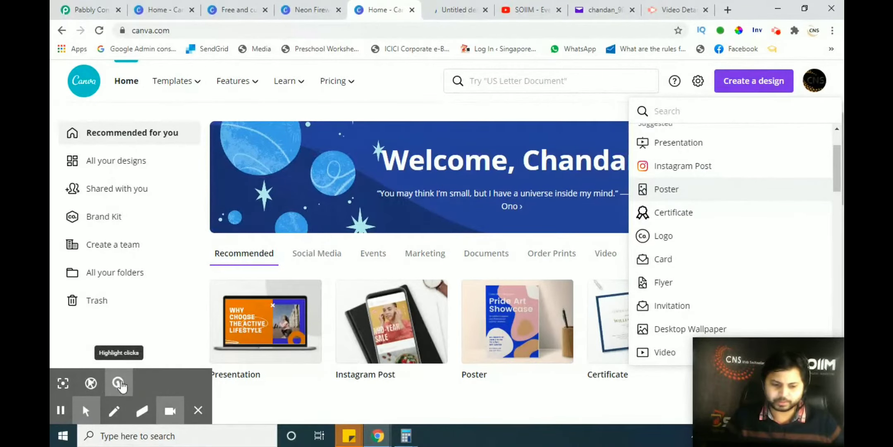
{"action": "scroll", "coordinate": [678, 231], "scroll_direction": "down", "scroll_amount": 2}
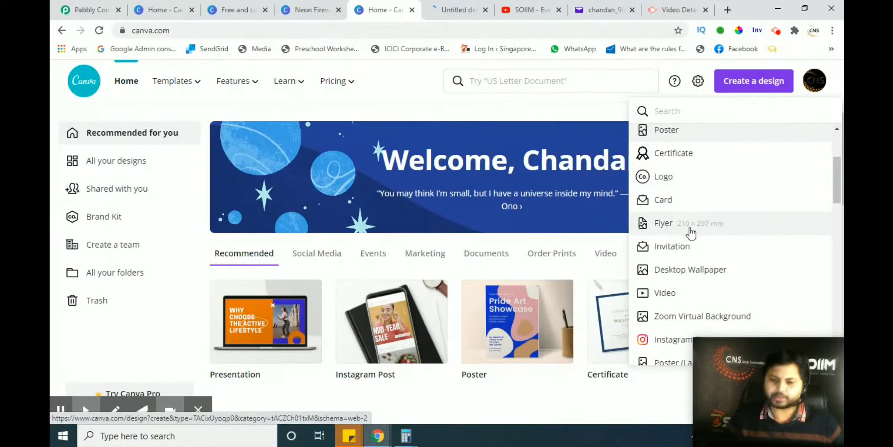
{"action": "scroll", "coordinate": [698, 257], "scroll_direction": "down", "scroll_amount": 1}
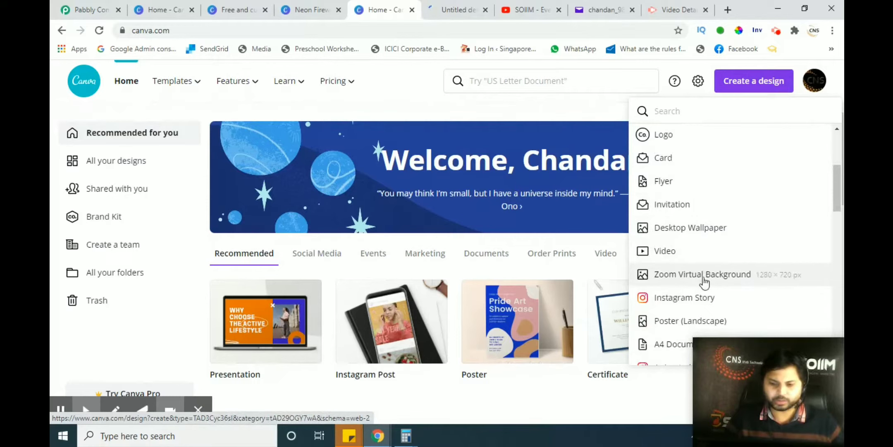
{"action": "scroll", "coordinate": [708, 283], "scroll_direction": "down", "scroll_amount": 2}
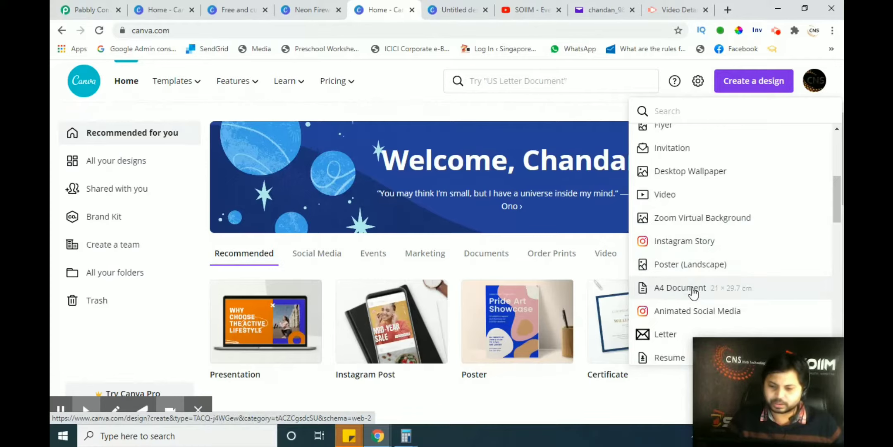
{"action": "scroll", "coordinate": [686, 292], "scroll_direction": "down", "scroll_amount": 5}
{"action": "scroll", "coordinate": [693, 293], "scroll_direction": "down", "scroll_amount": 5}
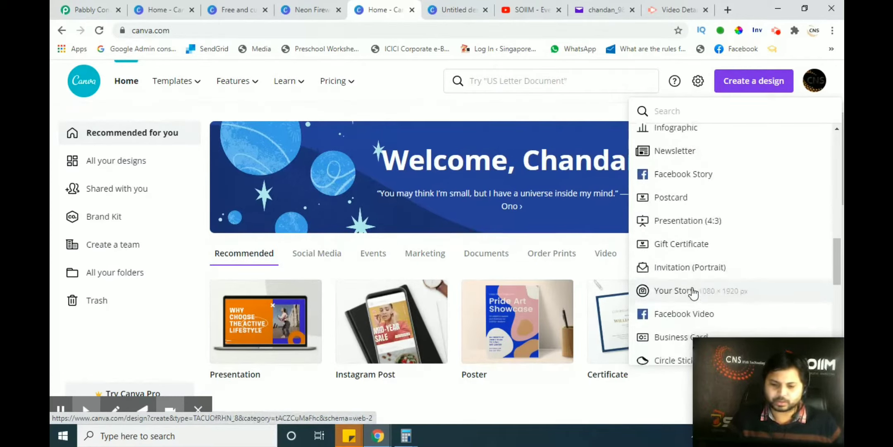
{"action": "scroll", "coordinate": [693, 293], "scroll_direction": "down", "scroll_amount": 6}
{"action": "scroll", "coordinate": [694, 292], "scroll_direction": "up", "scroll_amount": 10}
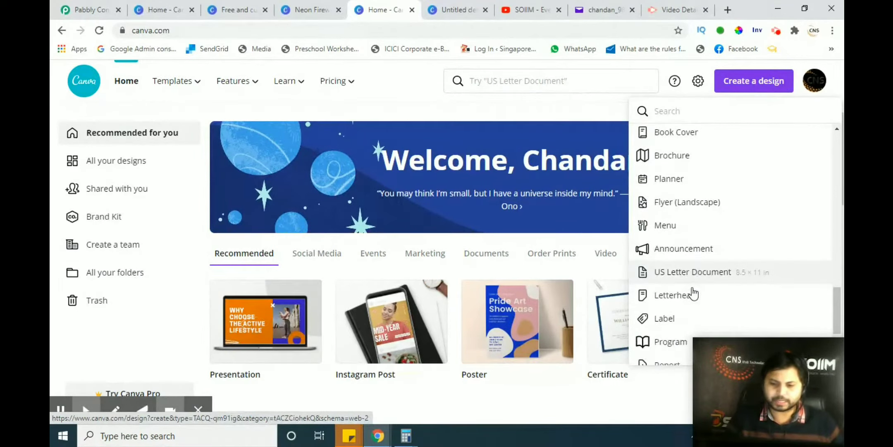
{"action": "scroll", "coordinate": [694, 293], "scroll_direction": "up", "scroll_amount": 5}
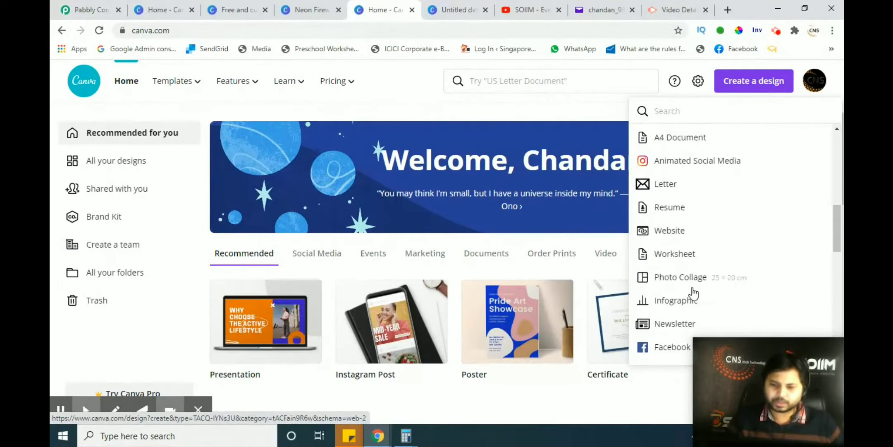
{"action": "scroll", "coordinate": [693, 293], "scroll_direction": "up", "scroll_amount": 3}
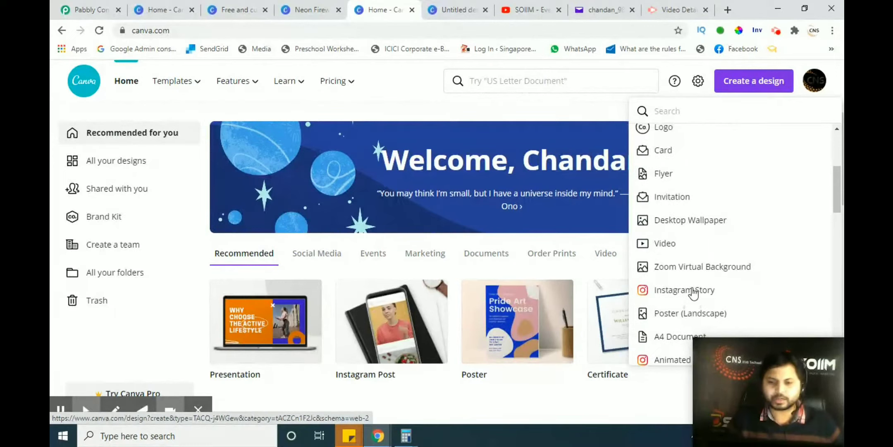
{"action": "scroll", "coordinate": [693, 293], "scroll_direction": "up", "scroll_amount": 2}
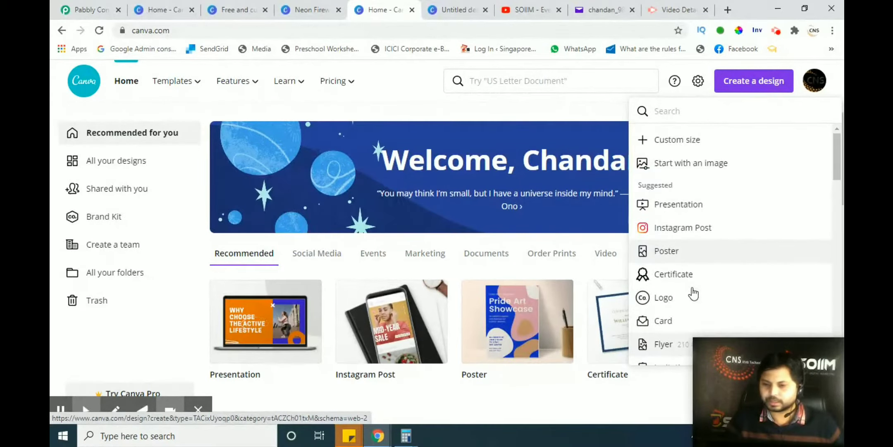
{"action": "scroll", "coordinate": [693, 293], "scroll_direction": "down", "scroll_amount": 5}
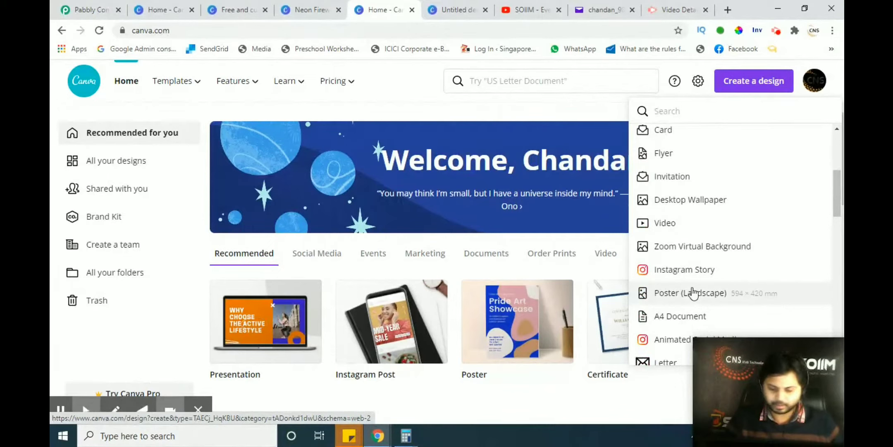
Search the design types for "facebook" and create a blank Facebook Post design.
{"action": "left_click", "coordinate": [196, 411]}
{"action": "left_click", "coordinate": [772, 82]}
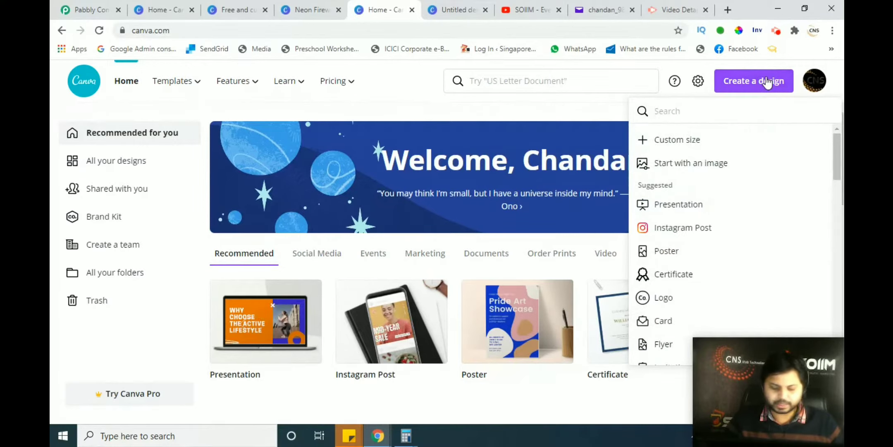
{"action": "type", "text": "facebook"}
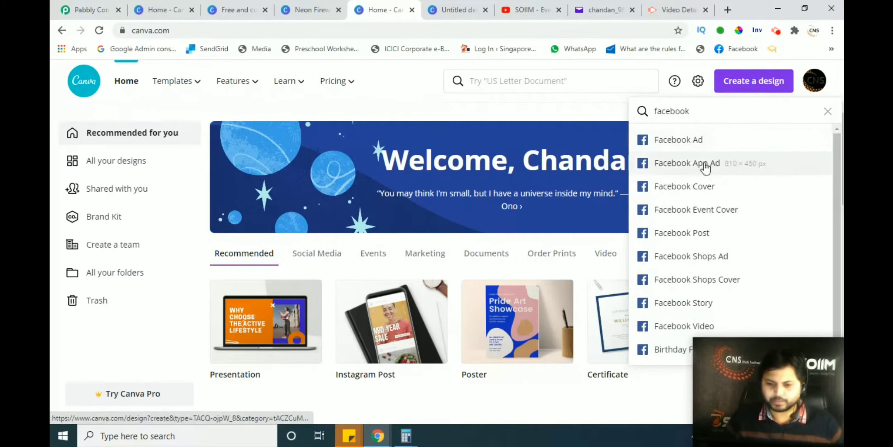
{"action": "key", "text": "ctrl"}
{"action": "key", "text": "ctrl"}
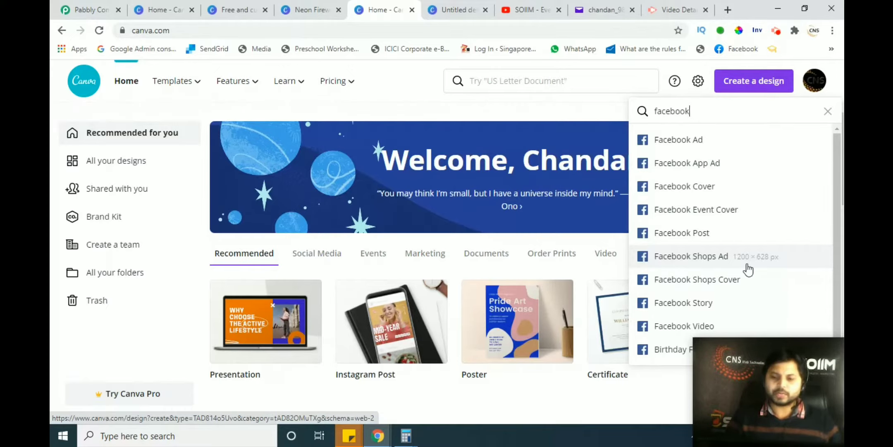
{"action": "left_click", "coordinate": [705, 240]}
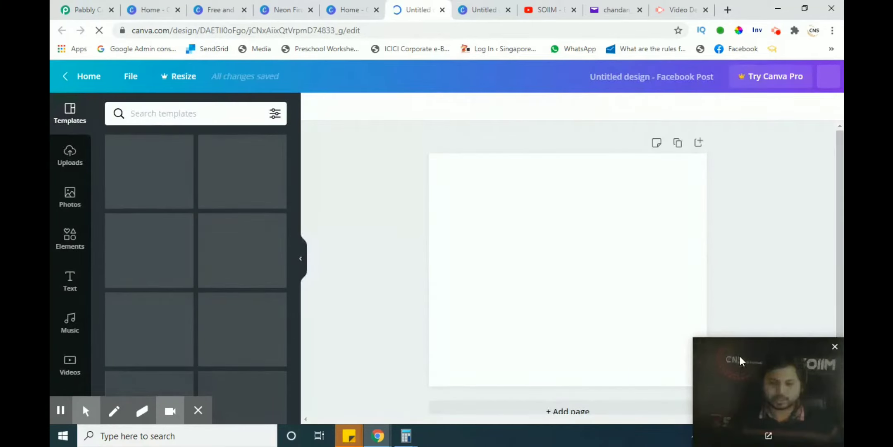
{"action": "left_click_drag", "start_coordinate": [732, 375], "coordinate": [753, 390]}
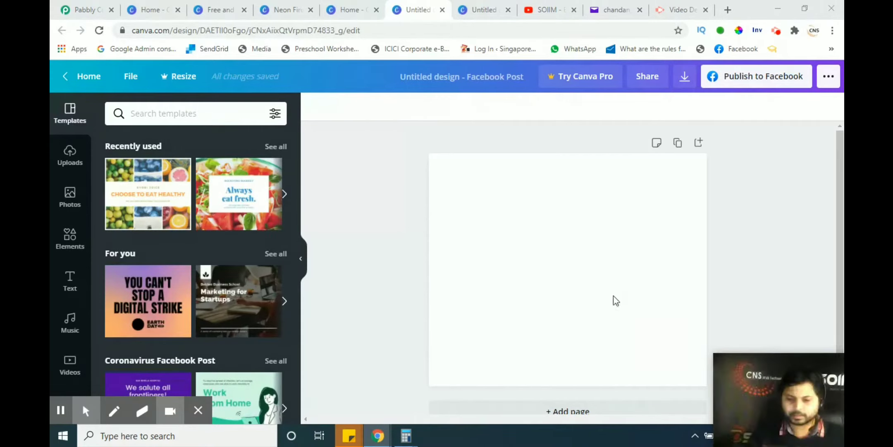
Fill the blank page background with light purple, and replace that with the custom near-black colour #262327.
{"action": "left_click", "coordinate": [560, 280]}
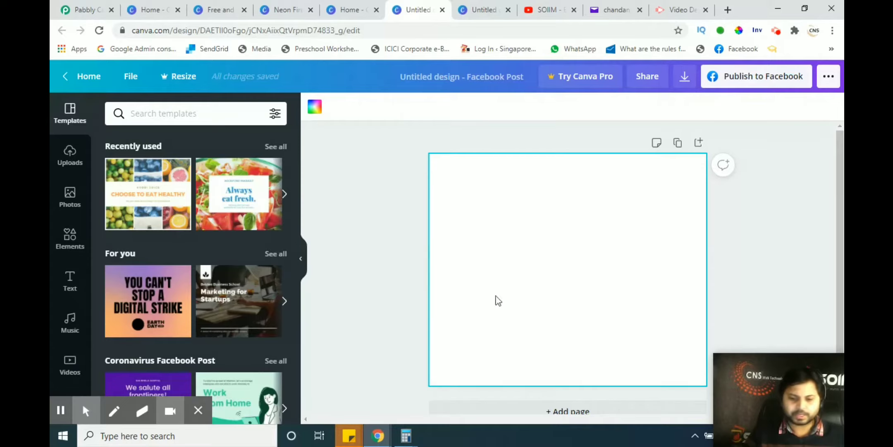
{"action": "key", "text": "ctrl"}
{"action": "key", "text": "ctrl"}
{"action": "key", "text": "ctrl"}
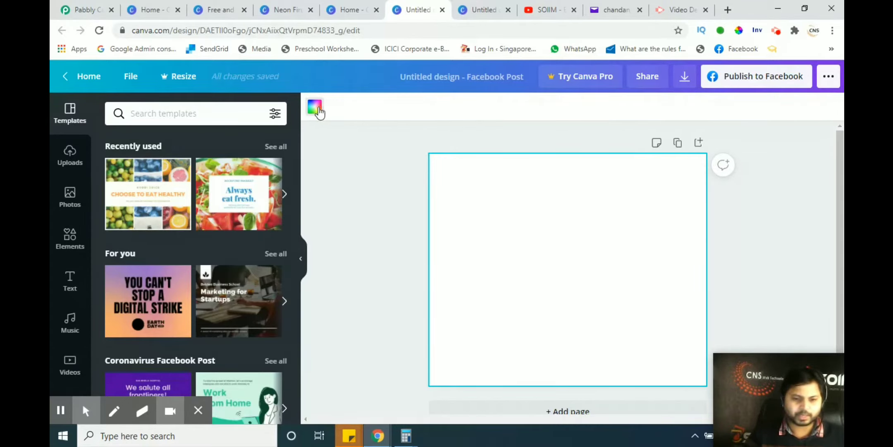
{"action": "left_click", "coordinate": [315, 107]}
{"action": "left_click", "coordinate": [219, 305]}
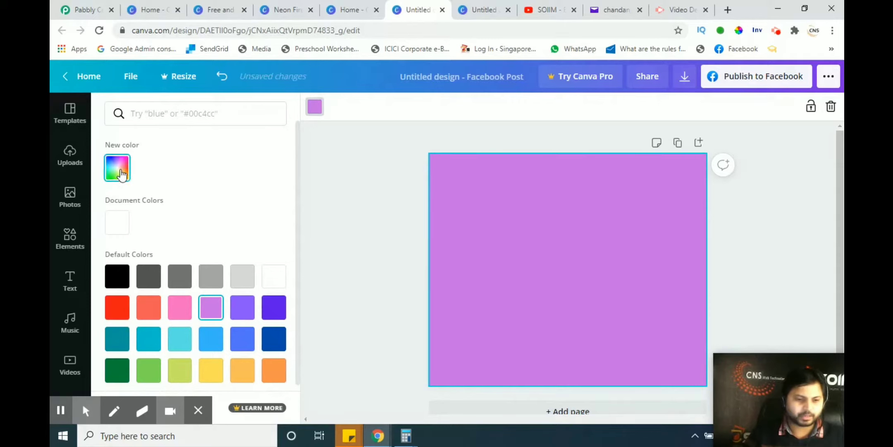
{"action": "left_click", "coordinate": [121, 174]}
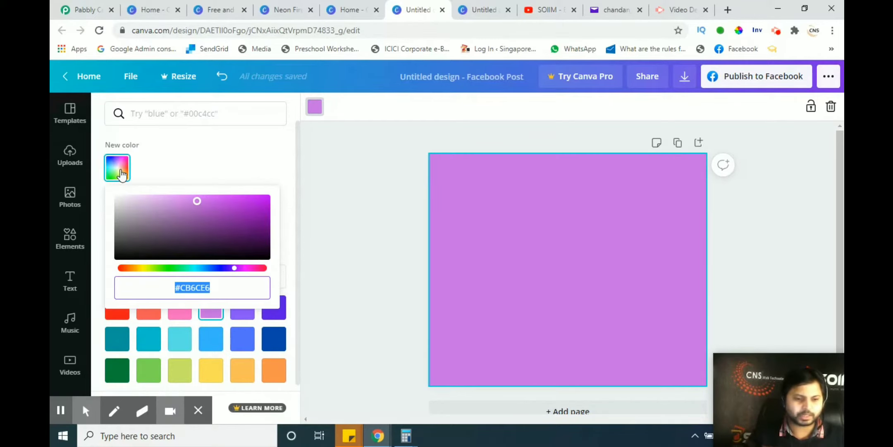
{"action": "mouse_move", "coordinate": [178, 223]}
{"action": "left_mouse_down"}
{"action": "mouse_move", "coordinate": [204, 246]}
{"action": "mouse_move", "coordinate": [131, 253]}
{"action": "left_mouse_up"}
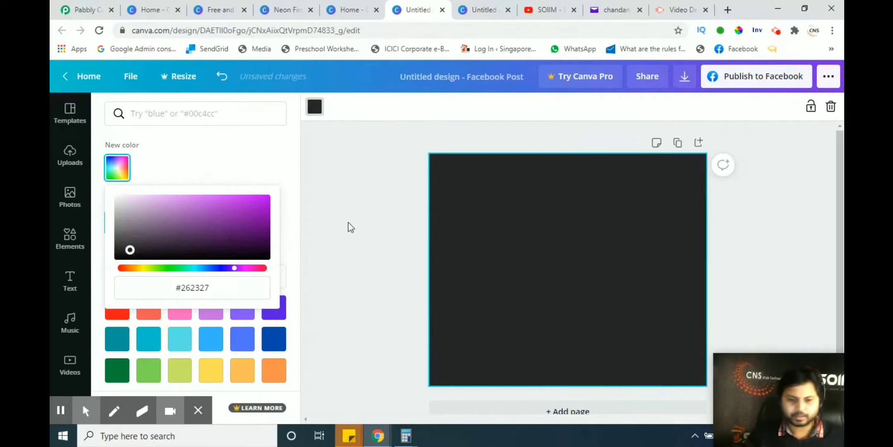
{"action": "left_click", "coordinate": [357, 235]}
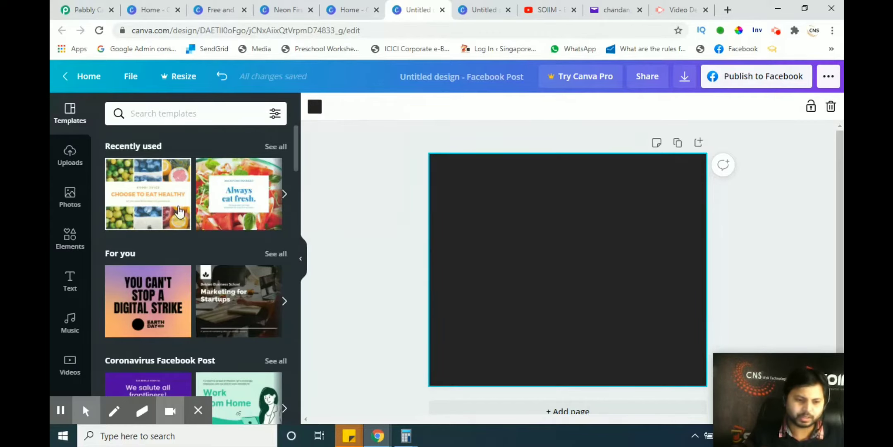
Examine the sources available for uploading media and the files on the device's Desktop, without choosing any file.
{"action": "key", "text": "ctrl"}
{"action": "key", "text": "ctrl"}
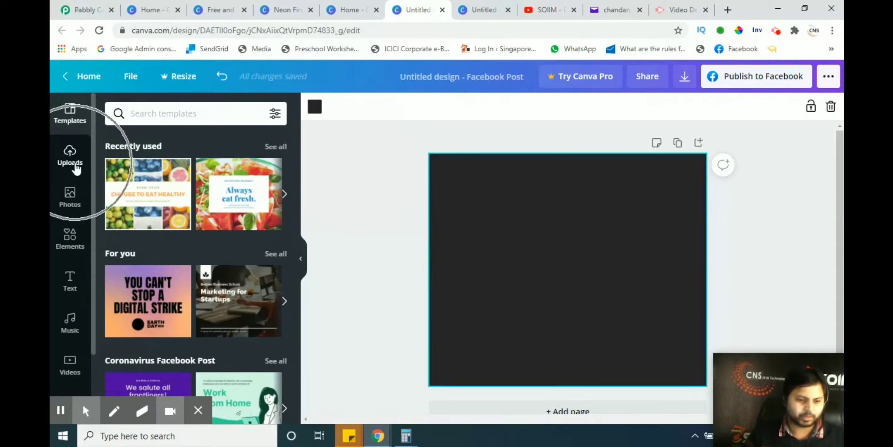
{"action": "left_click", "coordinate": [70, 159]}
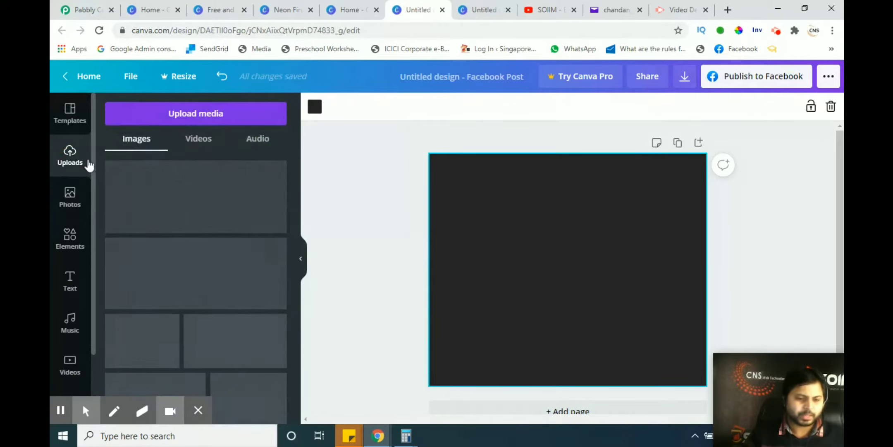
{"action": "key", "text": "ctrl"}
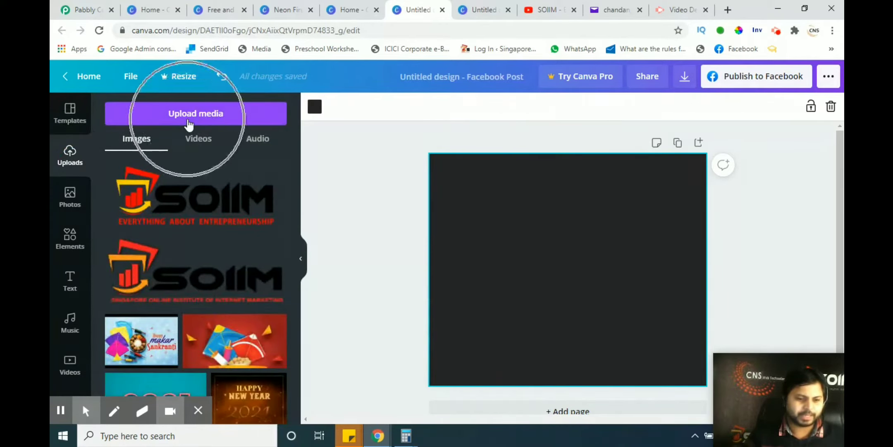
{"action": "left_click", "coordinate": [188, 122]}
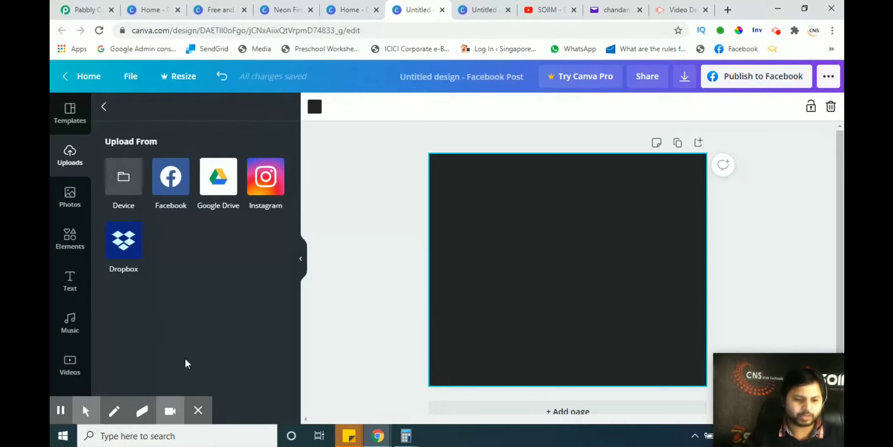
{"action": "left_click", "coordinate": [198, 410]}
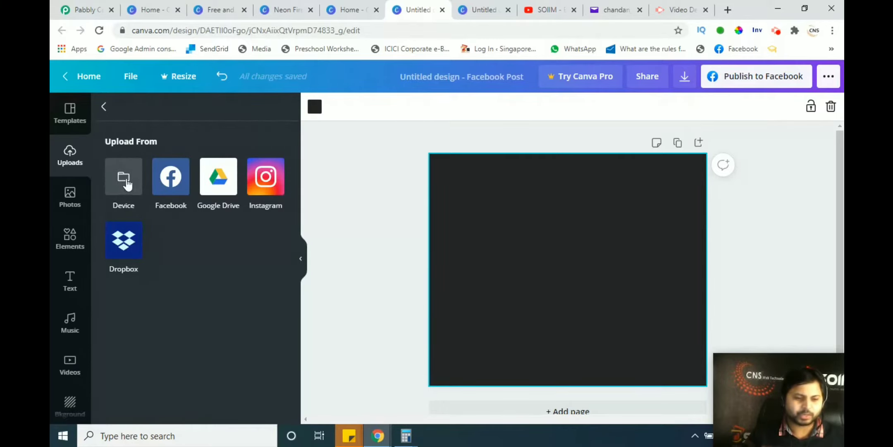
{"action": "left_click", "coordinate": [130, 178]}
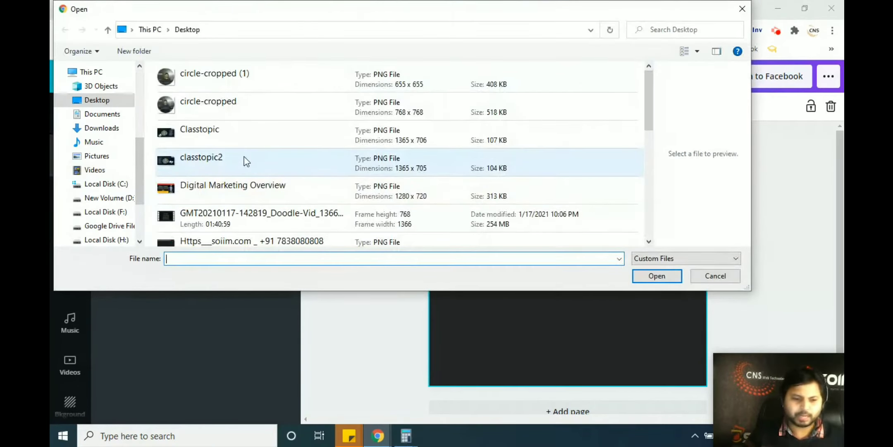
{"action": "scroll", "coordinate": [246, 162], "scroll_direction": "down", "scroll_amount": 8}
{"action": "scroll", "coordinate": [247, 161], "scroll_direction": "up", "scroll_amount": 8}
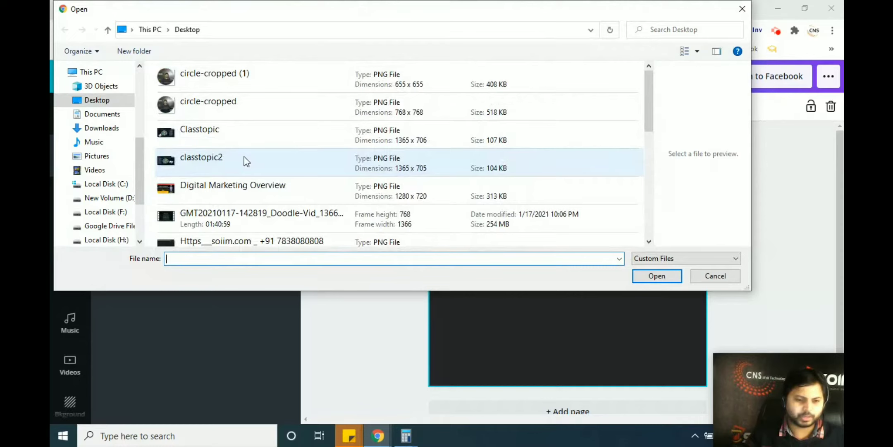
{"action": "left_click", "coordinate": [727, 276]}
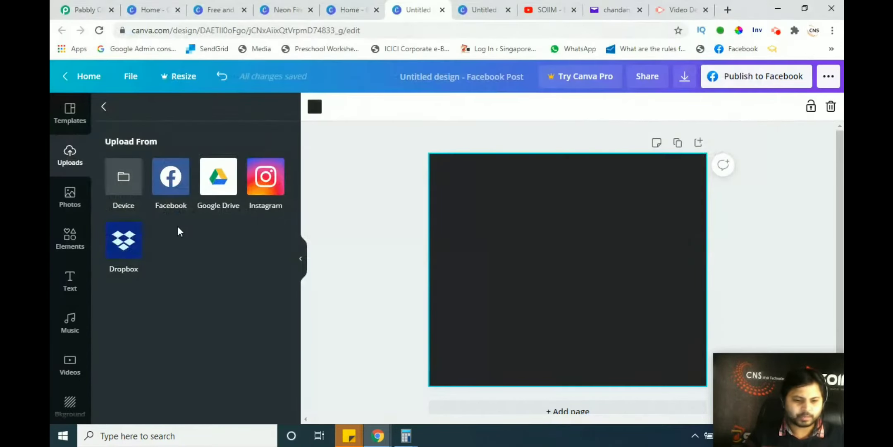
Add the uploaded SOIIM logo with the "Everything about Entrepreneurship" tagline to the page.
{"action": "left_click", "coordinate": [105, 107]}
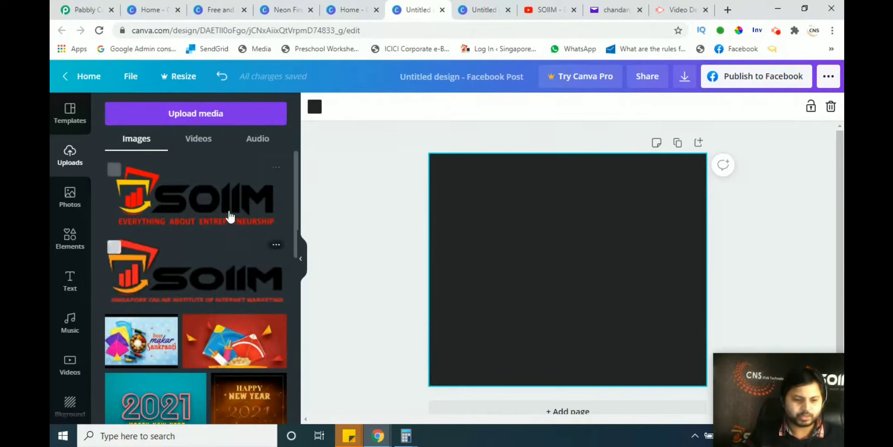
{"action": "left_click", "coordinate": [172, 195]}
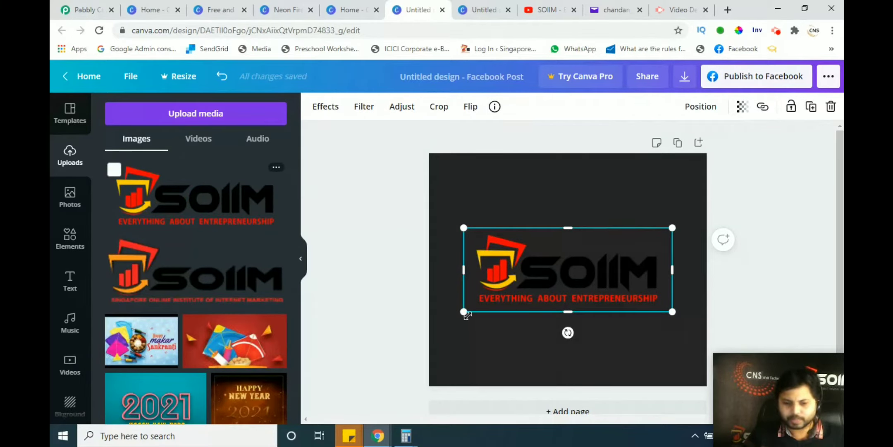
Shrink the SOIIM logo to roughly a third of the page width and place it in the page's upper-left corner.
{"action": "left_click_drag", "start_coordinate": [464, 312], "coordinate": [565, 266]}
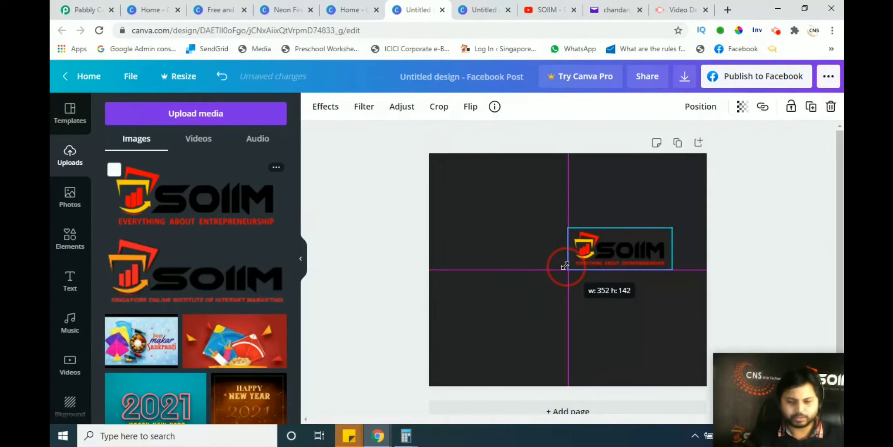
{"action": "left_click_drag", "start_coordinate": [585, 252], "coordinate": [455, 327]}
{"action": "left_click_drag", "start_coordinate": [560, 293], "coordinate": [537, 215]}
{"action": "left_click_drag", "start_coordinate": [650, 245], "coordinate": [553, 207]}
{"action": "left_click", "coordinate": [561, 286]}
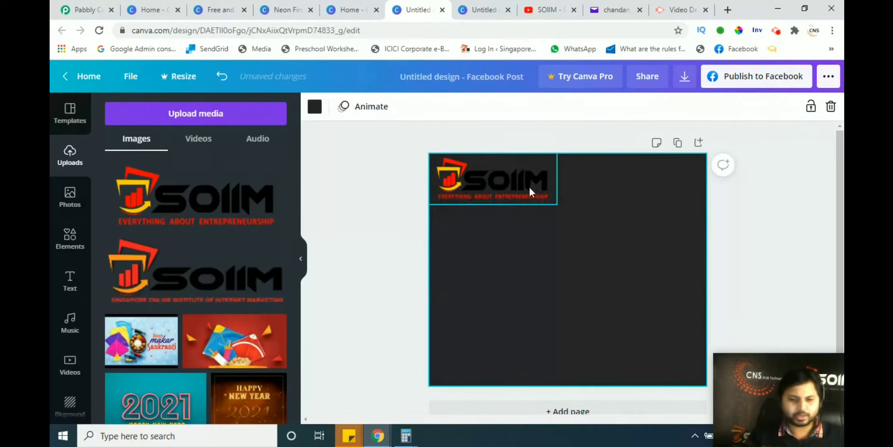
{"action": "left_click", "coordinate": [539, 194]}
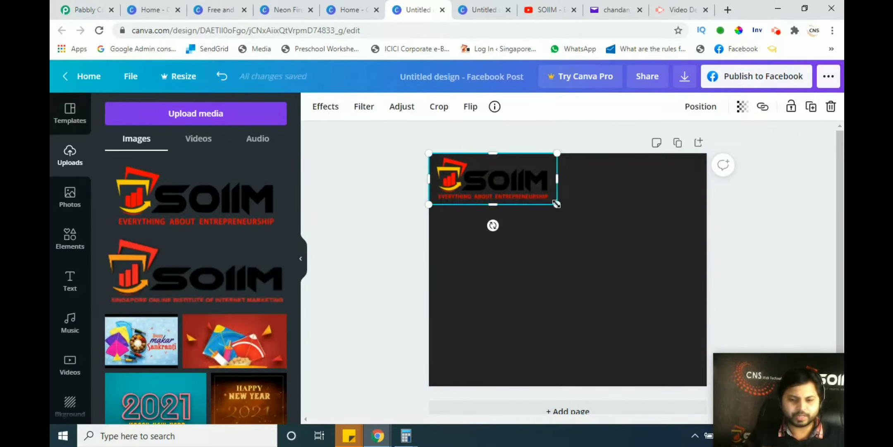
{"action": "left_click_drag", "start_coordinate": [560, 206], "coordinate": [534, 196]}
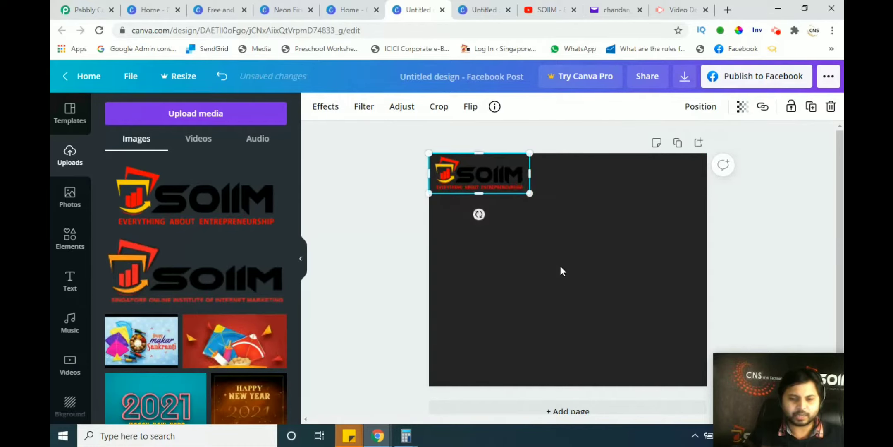
{"action": "left_click", "coordinate": [563, 276]}
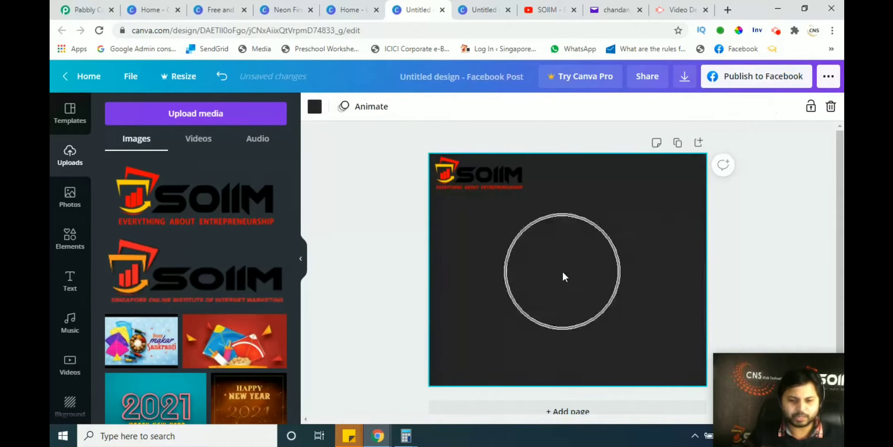
Try several default greys and white as the page background, and settle on the medium grey.
{"action": "left_click", "coordinate": [315, 106]}
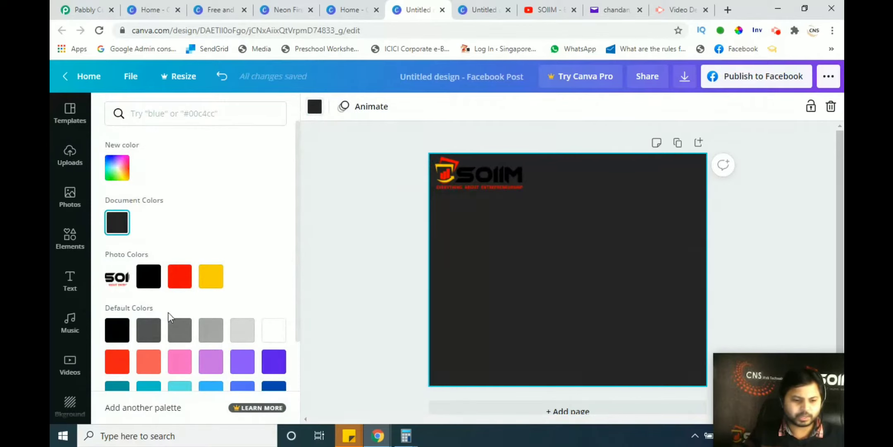
{"action": "left_click", "coordinate": [242, 330]}
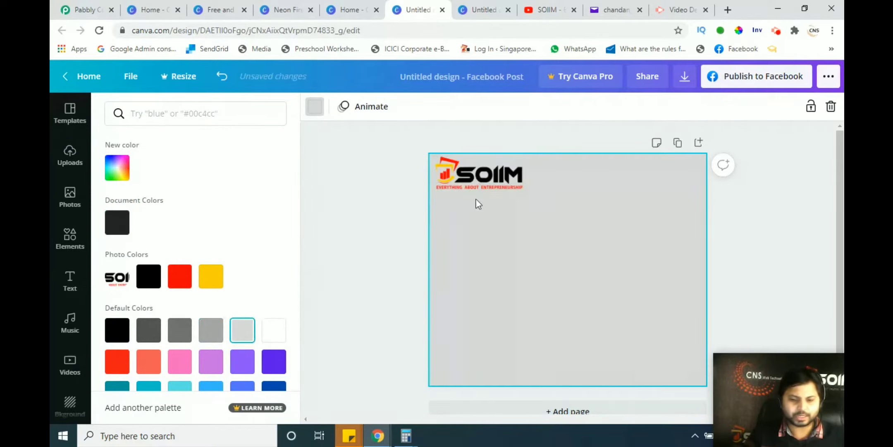
{"action": "left_click", "coordinate": [149, 334]}
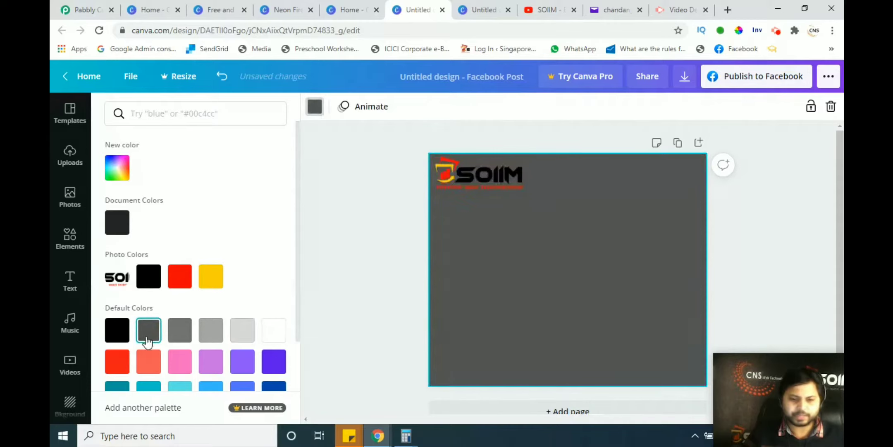
{"action": "left_click", "coordinate": [178, 341]}
{"action": "left_click", "coordinate": [212, 337]}
{"action": "left_click", "coordinate": [253, 335]}
{"action": "left_click", "coordinate": [272, 333]}
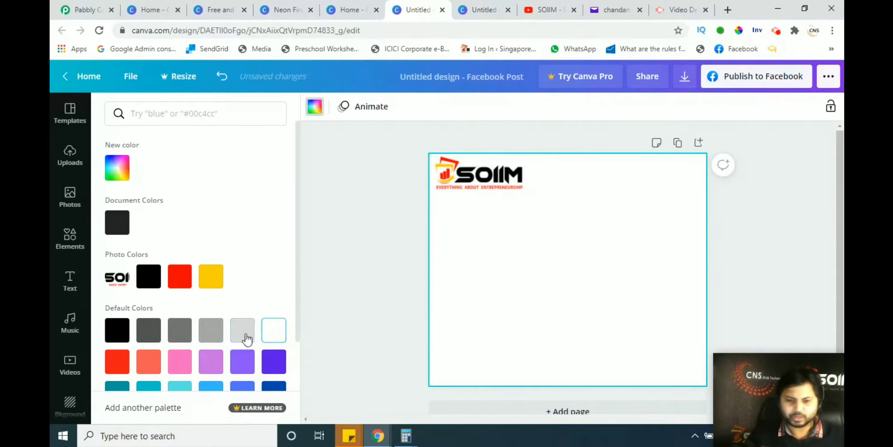
{"action": "left_click", "coordinate": [210, 333]}
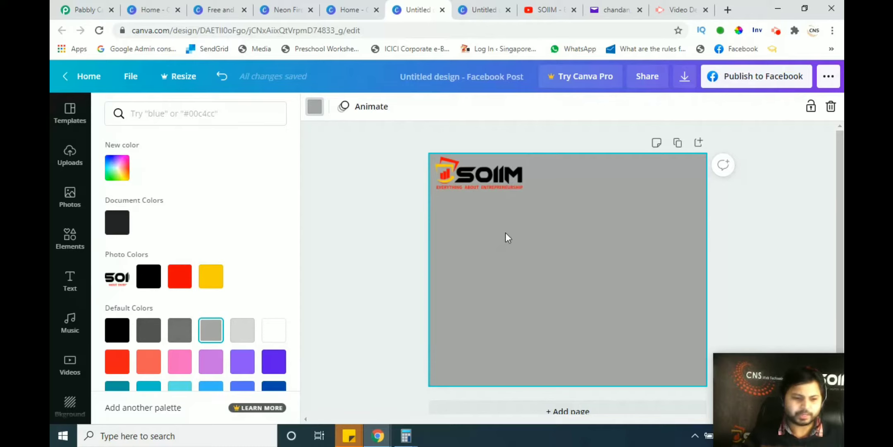
{"action": "left_click", "coordinate": [366, 233]}
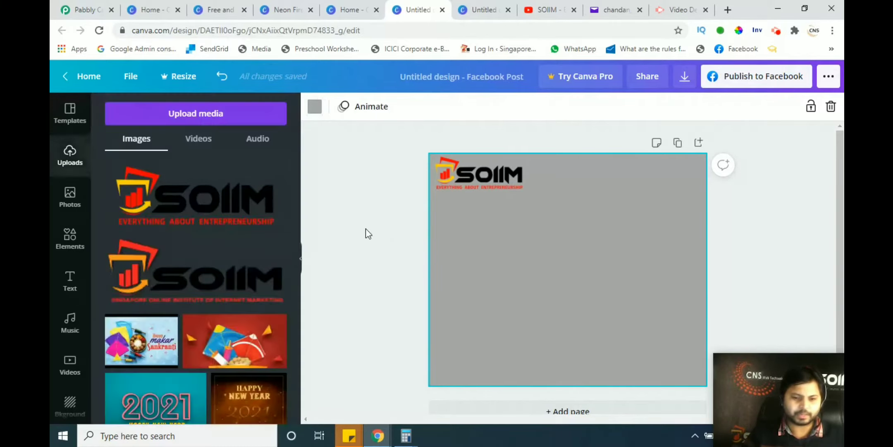
{"action": "left_click", "coordinate": [76, 248]}
{"action": "left_click", "coordinate": [76, 247]}
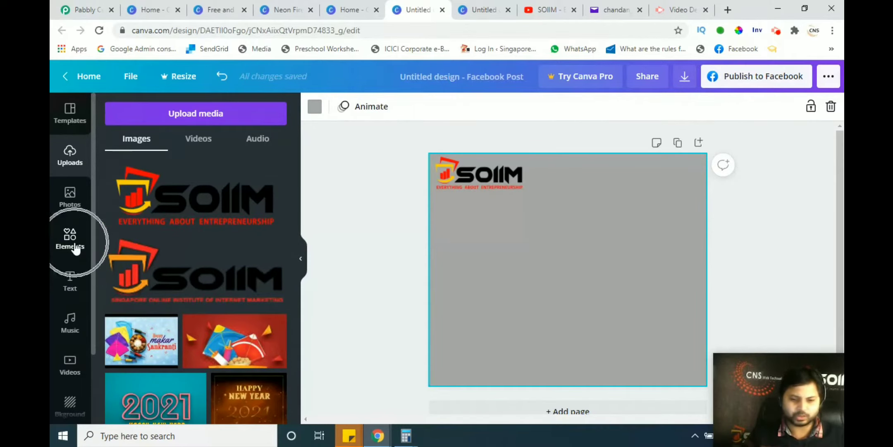
{"action": "left_click", "coordinate": [464, 373]}
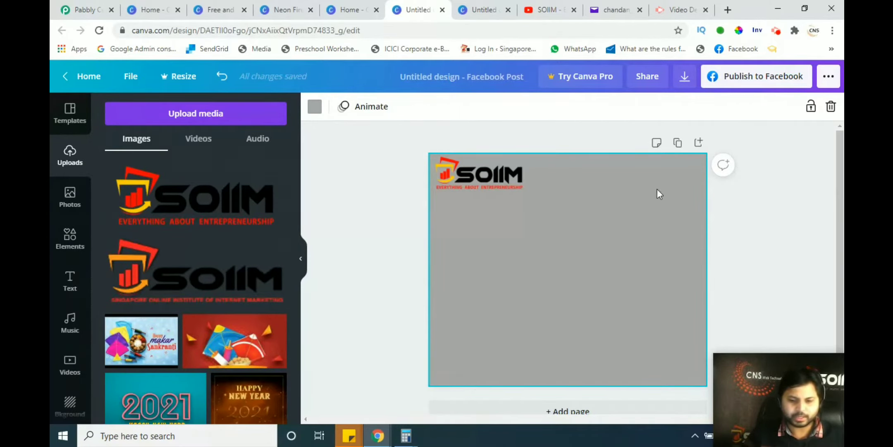
{"action": "left_click", "coordinate": [679, 170]}
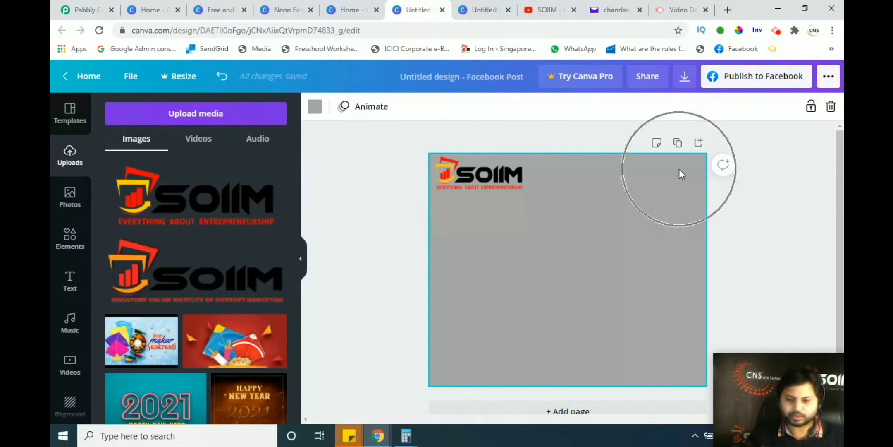
{"action": "left_click", "coordinate": [687, 362]}
{"action": "left_click", "coordinate": [687, 361]}
{"action": "left_click", "coordinate": [470, 187]}
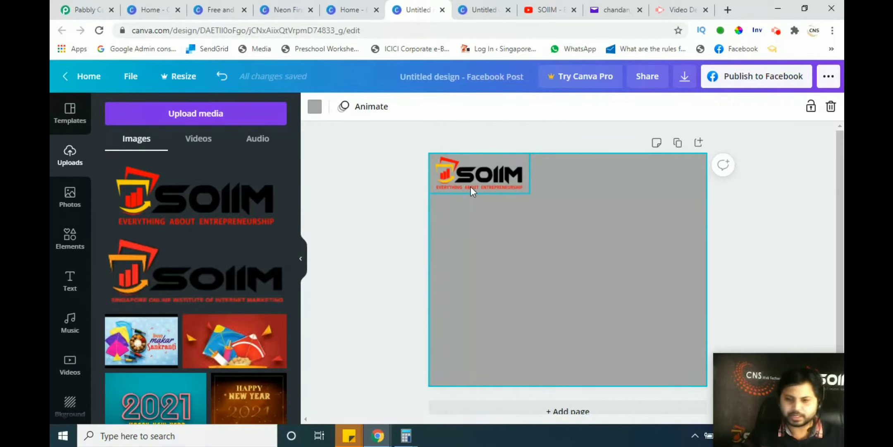
Add a circle shape and place it over the page's lower-left corner so only a quarter shows on the page.
{"action": "left_click", "coordinate": [71, 248]}
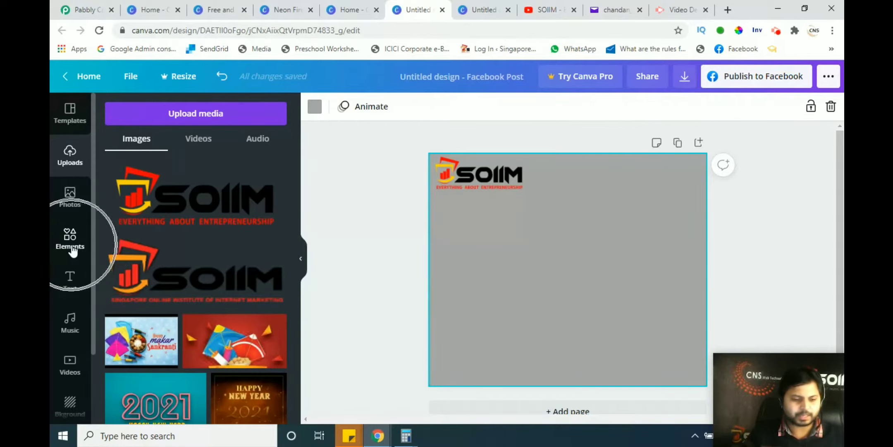
{"action": "left_click", "coordinate": [72, 250]}
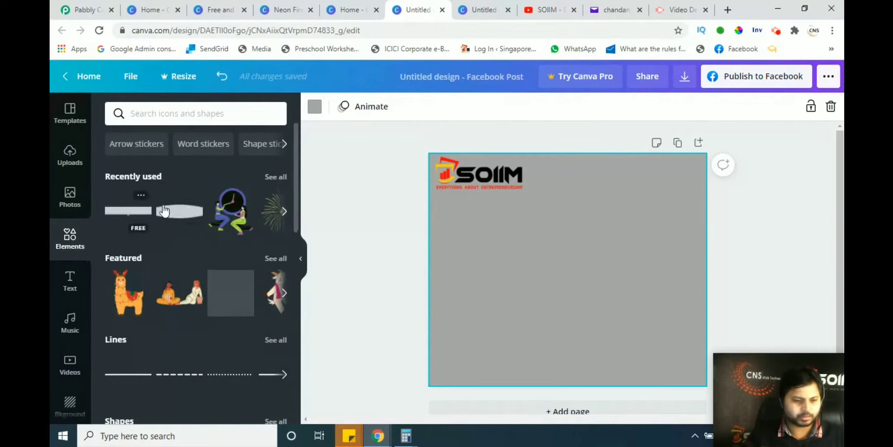
{"action": "scroll", "coordinate": [223, 289], "scroll_direction": "down", "scroll_amount": 2}
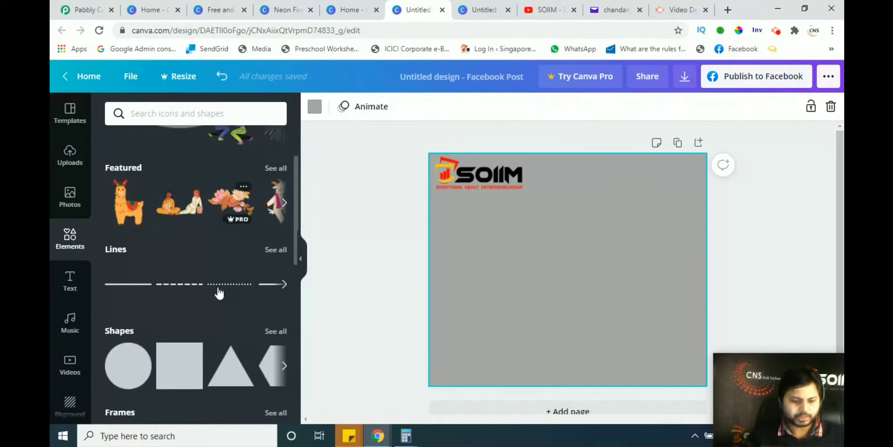
{"action": "left_click", "coordinate": [137, 371]}
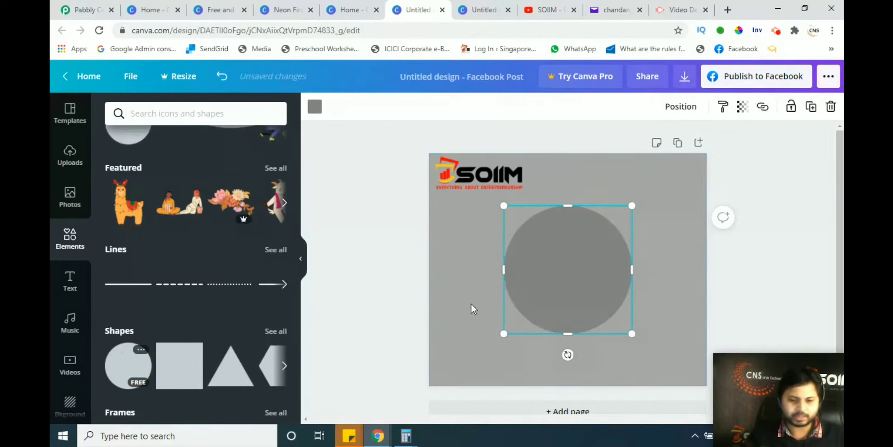
{"action": "left_click_drag", "start_coordinate": [573, 295], "coordinate": [442, 418]}
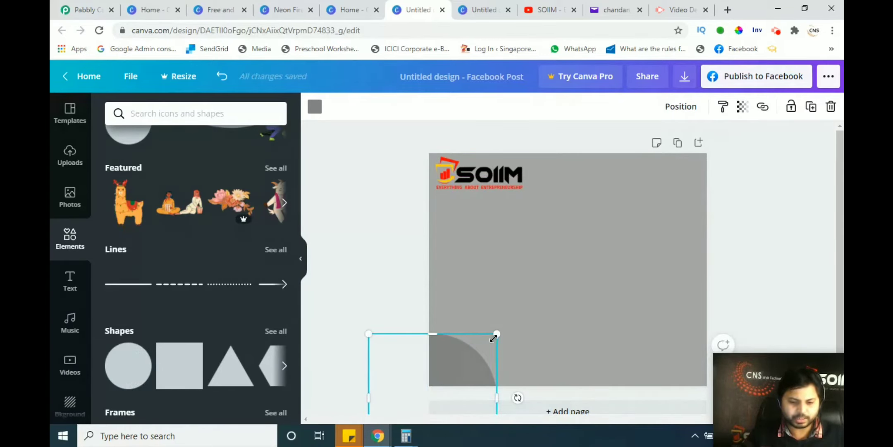
{"action": "key", "text": "ctrl+z"}
{"action": "left_click_drag", "start_coordinate": [585, 234], "coordinate": [455, 363]}
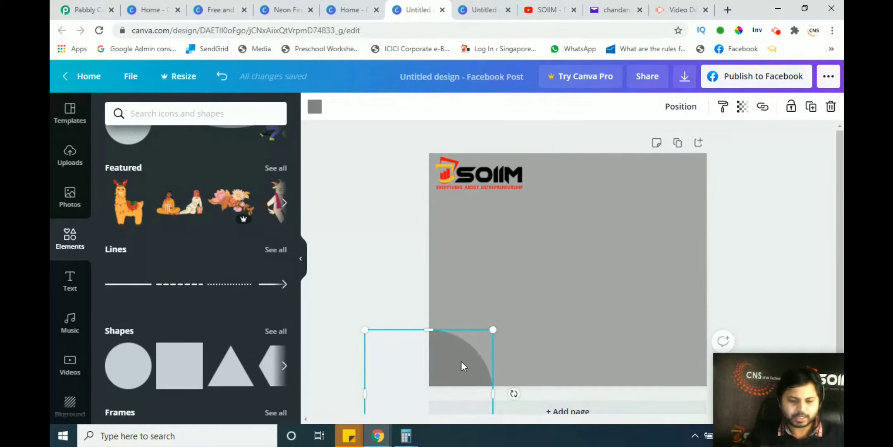
Fill the corner circle with the red from the logo's photo colours.
{"action": "left_click", "coordinate": [315, 107]}
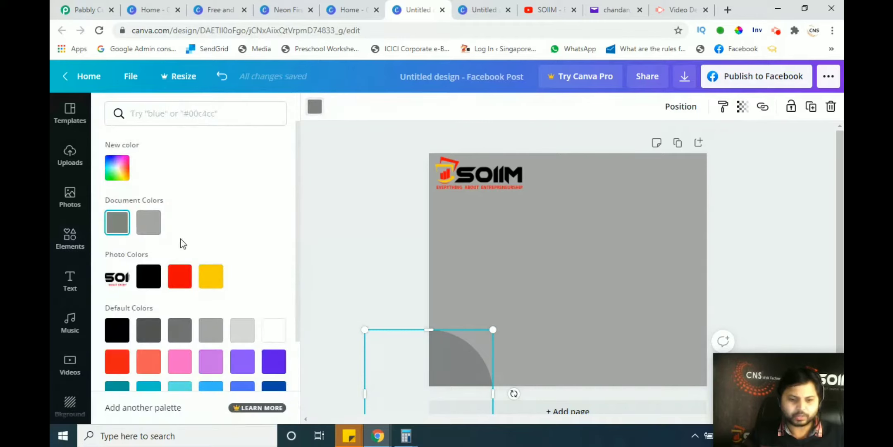
{"action": "left_click", "coordinate": [179, 276]}
{"action": "left_click", "coordinate": [410, 209]}
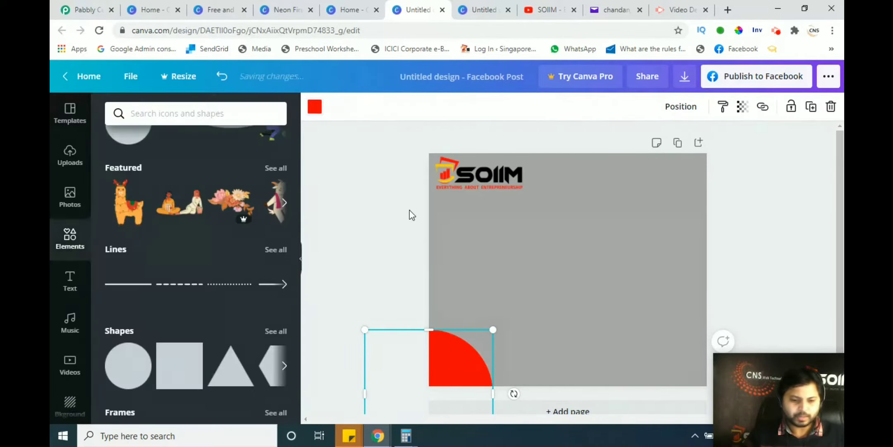
Add a second red circle and place it partly off the page over the upper-right corner.
{"action": "left_click", "coordinate": [121, 365]}
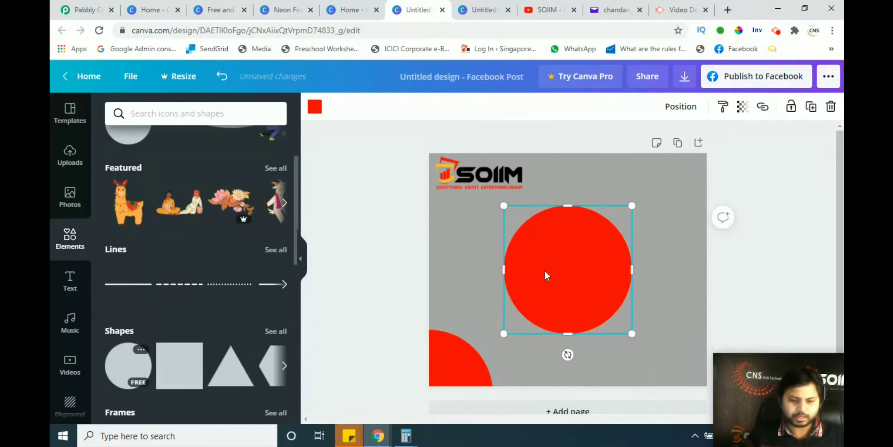
{"action": "left_click_drag", "start_coordinate": [575, 269], "coordinate": [698, 160]}
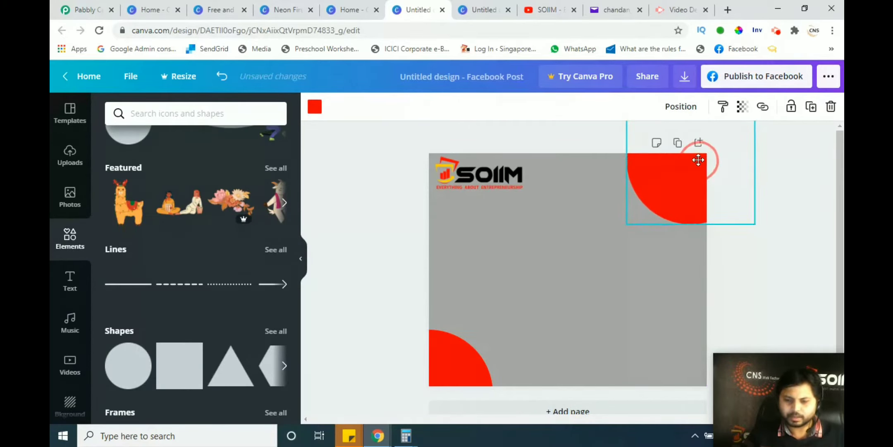
{"action": "left_click", "coordinate": [387, 246]}
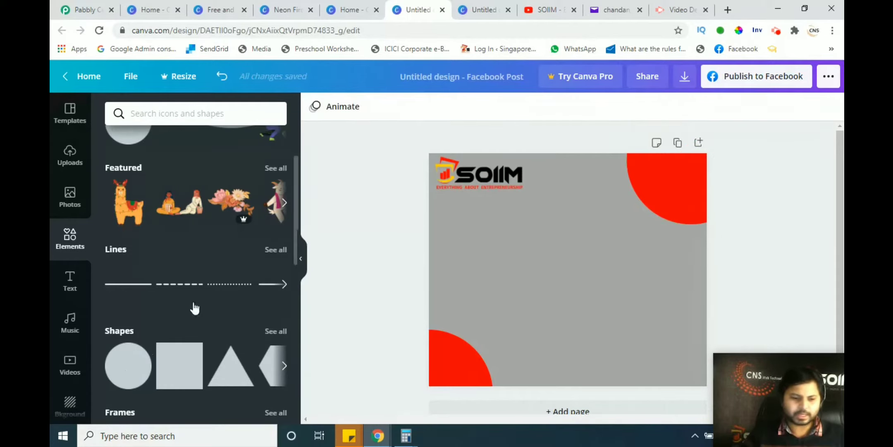
Add a third red circle over the page's lower-right corner and shift all three corner circles slightly further off the page.
{"action": "left_click", "coordinate": [126, 363]}
{"action": "left_click_drag", "start_coordinate": [597, 297], "coordinate": [695, 392]}
{"action": "left_click_drag", "start_coordinate": [668, 208], "coordinate": [688, 182]}
{"action": "left_click_drag", "start_coordinate": [685, 349], "coordinate": [695, 365]}
{"action": "left_click_drag", "start_coordinate": [459, 373], "coordinate": [452, 374]}
Move the logo towards the page centre and place a new square shape over the upper-left corner.
{"action": "left_click_drag", "start_coordinate": [469, 178], "coordinate": [555, 225]}
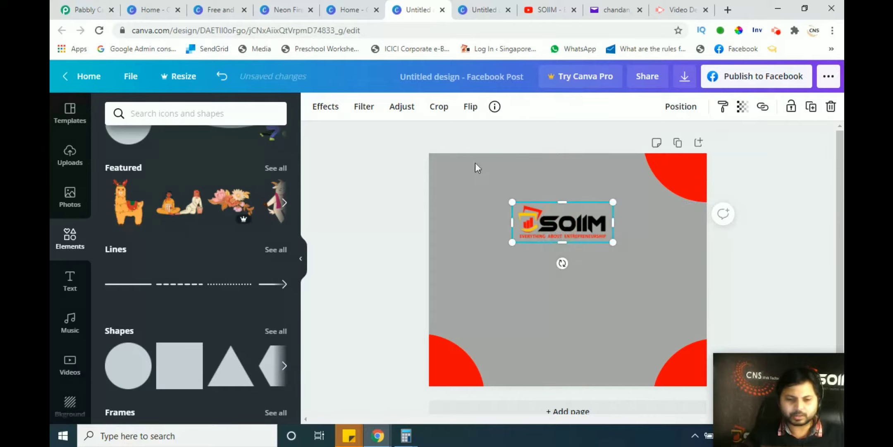
{"action": "left_click", "coordinate": [174, 372]}
{"action": "left_click_drag", "start_coordinate": [543, 267], "coordinate": [463, 158]}
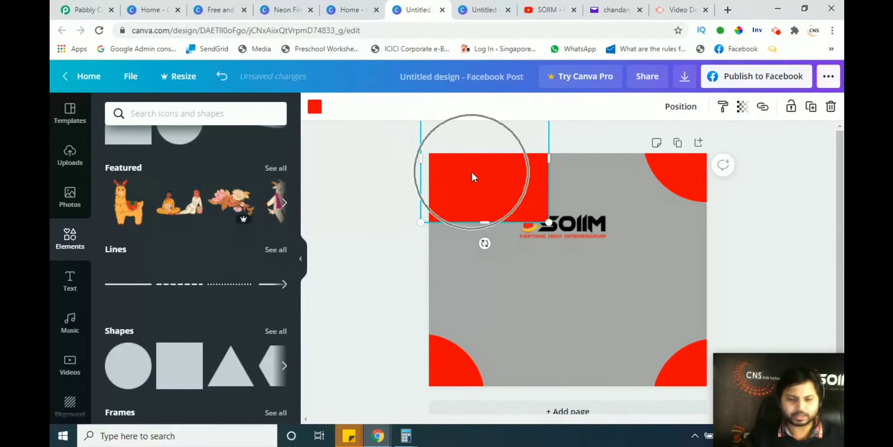
Fill the square with the default light grey and move the logo onto it.
{"action": "left_click", "coordinate": [314, 106]}
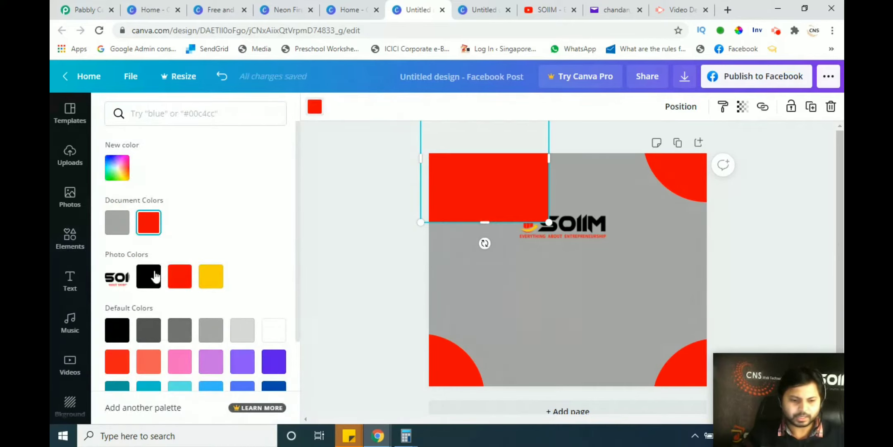
{"action": "left_click", "coordinate": [211, 330]}
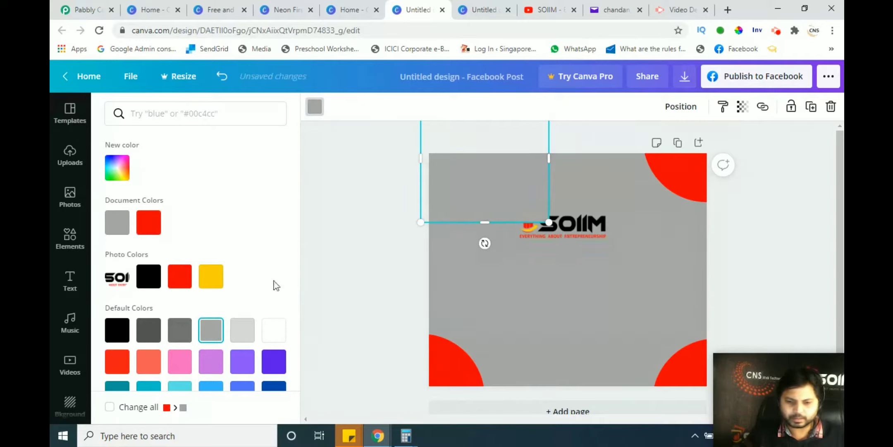
{"action": "left_click", "coordinate": [243, 330]}
{"action": "left_click_drag", "start_coordinate": [581, 238], "coordinate": [499, 195]}
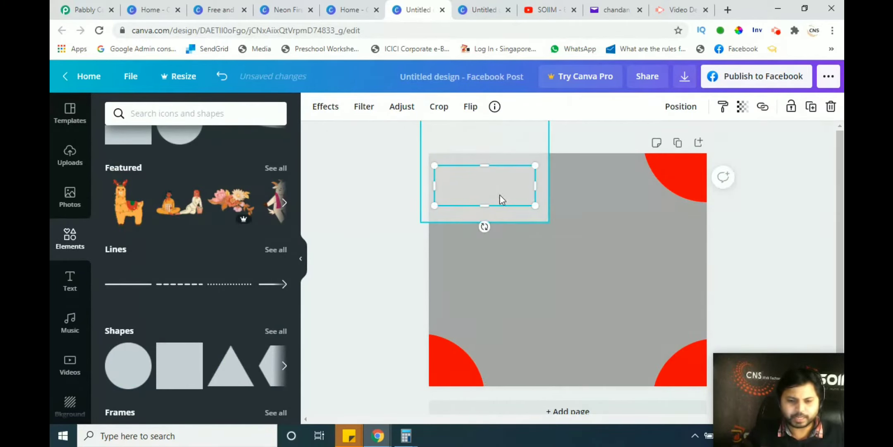
{"action": "left_click", "coordinate": [361, 247]}
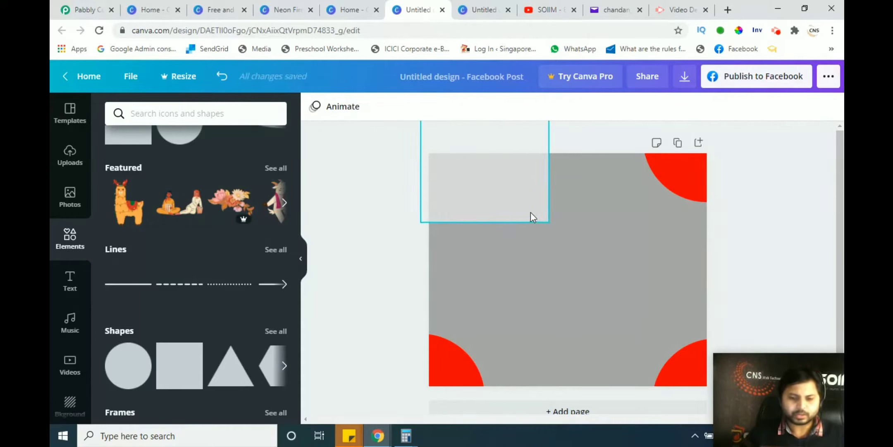
Send the light grey square backward behind the logo and nudge the square slightly upward.
{"action": "right_click", "coordinate": [530, 212]}
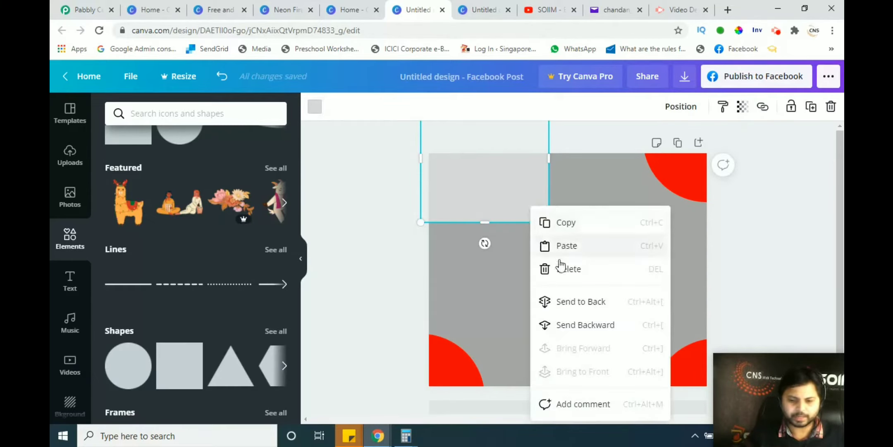
{"action": "left_click", "coordinate": [589, 326]}
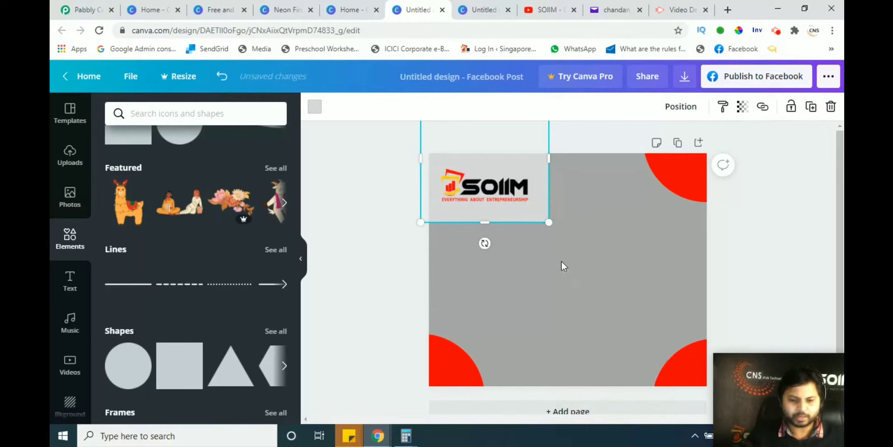
{"action": "left_click_drag", "start_coordinate": [579, 244], "coordinate": [535, 202]}
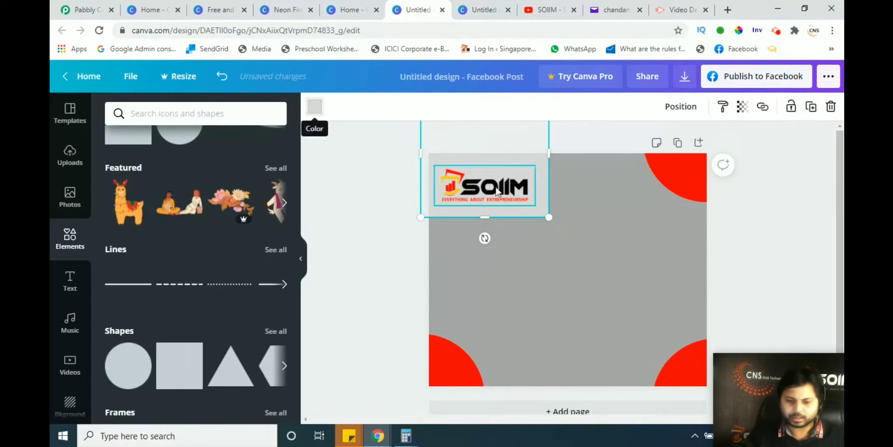
Try two purple fills on the square behind the logo and settle on the yellow taken from the logo's photo colors.
{"action": "left_click", "coordinate": [315, 109]}
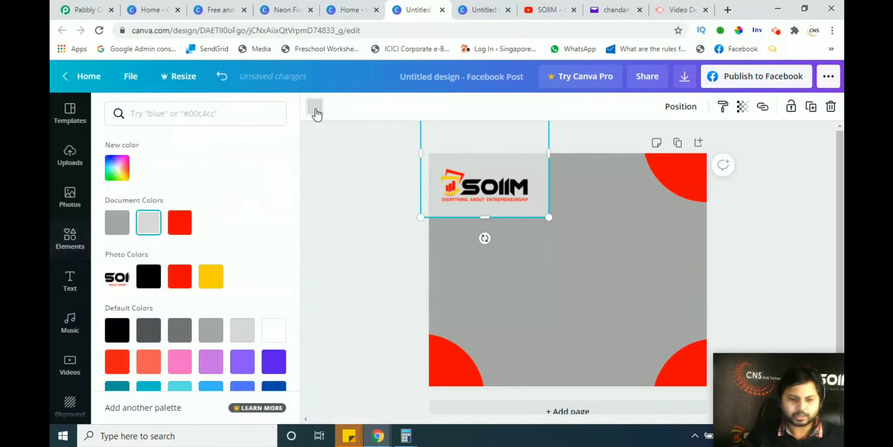
{"action": "left_click", "coordinate": [212, 362]}
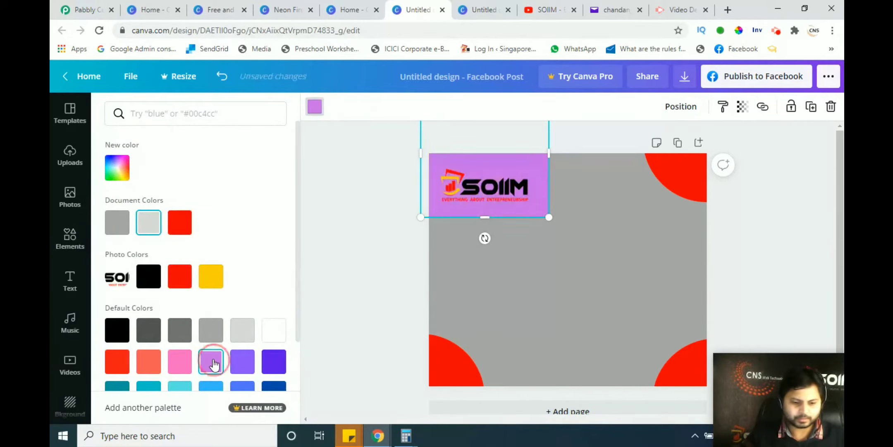
{"action": "left_click", "coordinate": [239, 364]}
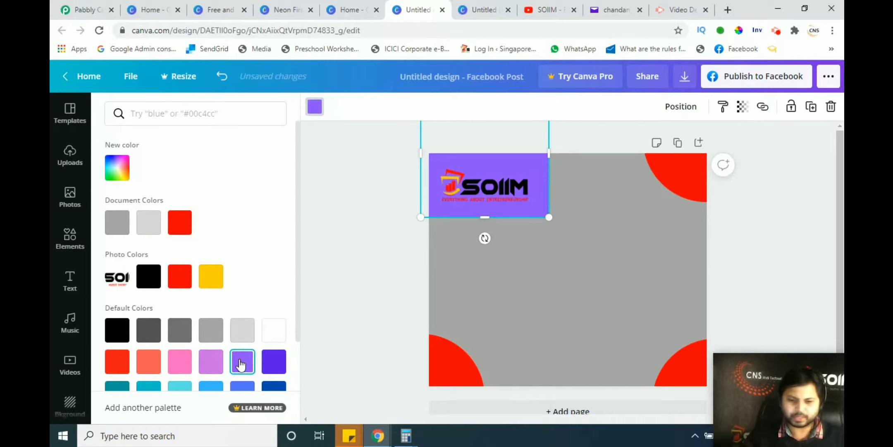
{"action": "left_click", "coordinate": [200, 277]}
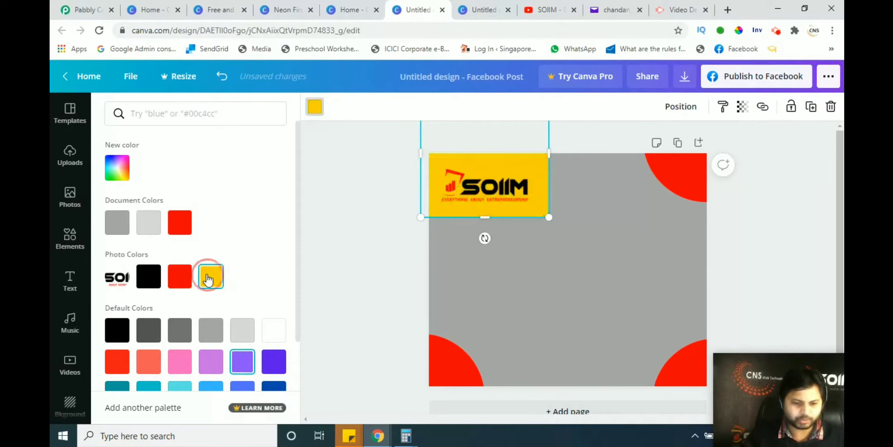
{"action": "left_click", "coordinate": [506, 189]}
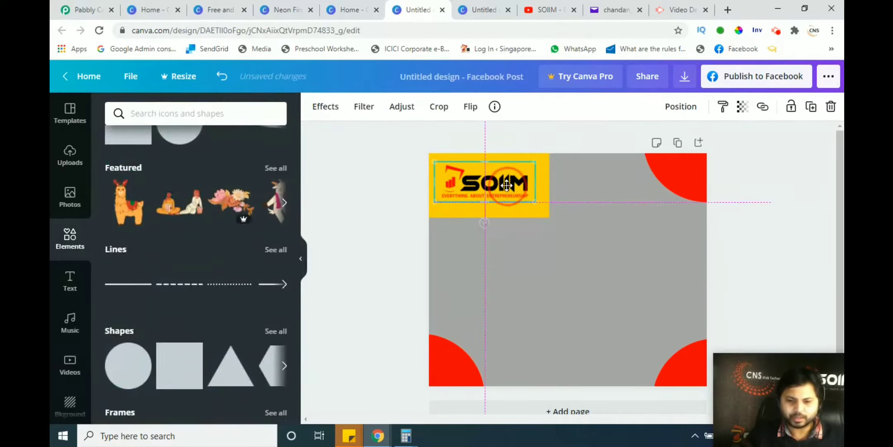
{"action": "left_click", "coordinate": [535, 260]}
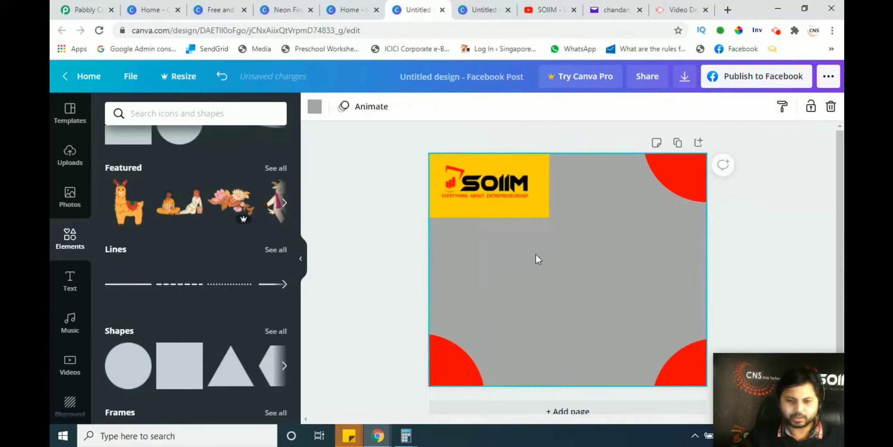
Shrink the yellow square and shift the logo so both fit tightly in the page's upper-left corner.
{"action": "left_click", "coordinate": [532, 211]}
{"action": "left_click_drag", "start_coordinate": [547, 217], "coordinate": [502, 182]}
{"action": "left_click", "coordinate": [511, 190]}
{"action": "left_click", "coordinate": [508, 216]}
{"action": "left_click", "coordinate": [526, 201]}
{"action": "left_click", "coordinate": [533, 201]}
{"action": "left_click_drag", "start_coordinate": [533, 202], "coordinate": [525, 193]}
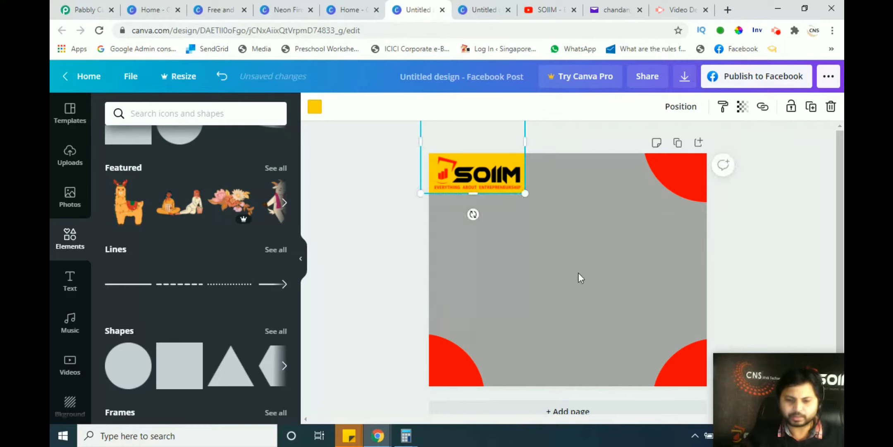
{"action": "left_click", "coordinate": [578, 278]}
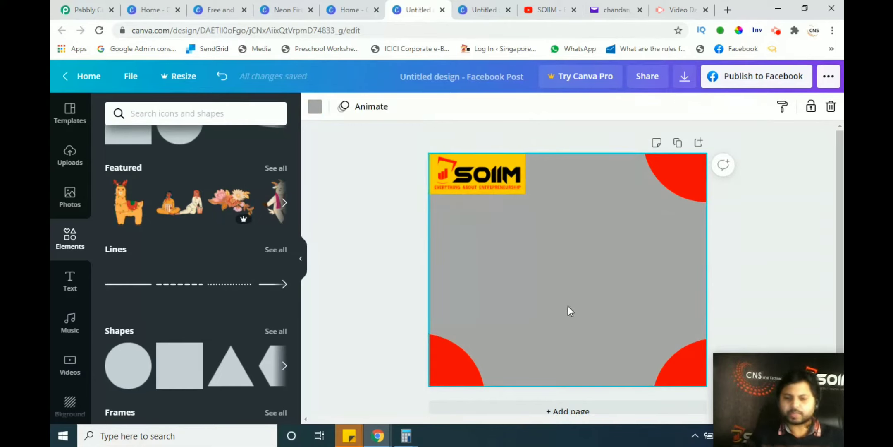
Shift the three red corner circles slightly further onto the page.
{"action": "left_click_drag", "start_coordinate": [684, 187], "coordinate": [676, 186]}
{"action": "left_click_drag", "start_coordinate": [693, 368], "coordinate": [685, 364]}
{"action": "left_click_drag", "start_coordinate": [449, 369], "coordinate": [454, 367]}
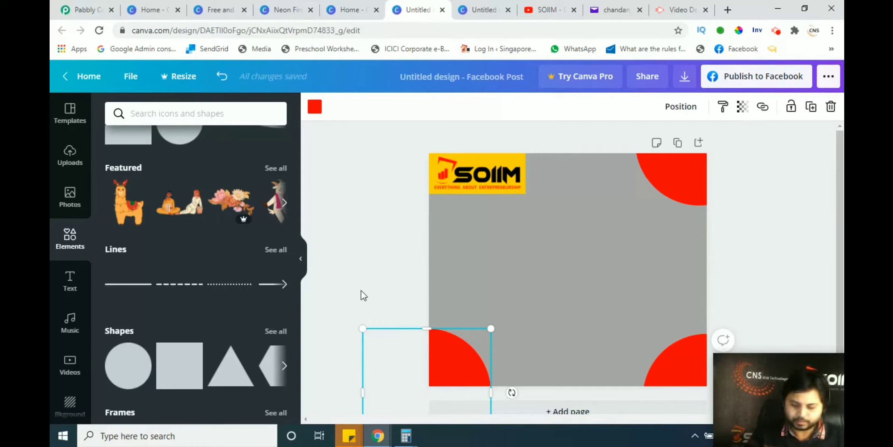
{"action": "left_click", "coordinate": [393, 232]}
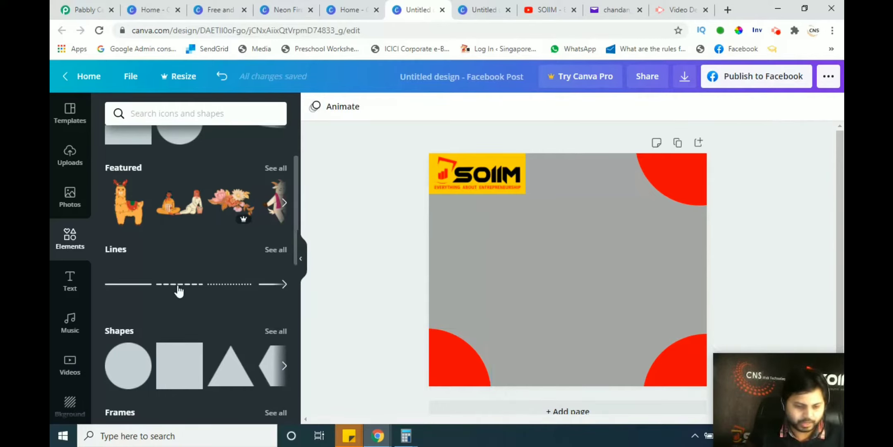
Browse the full Lines collection and add the free blue half-circle arc to the page.
{"action": "scroll", "coordinate": [177, 291], "scroll_direction": "down", "scroll_amount": 1}
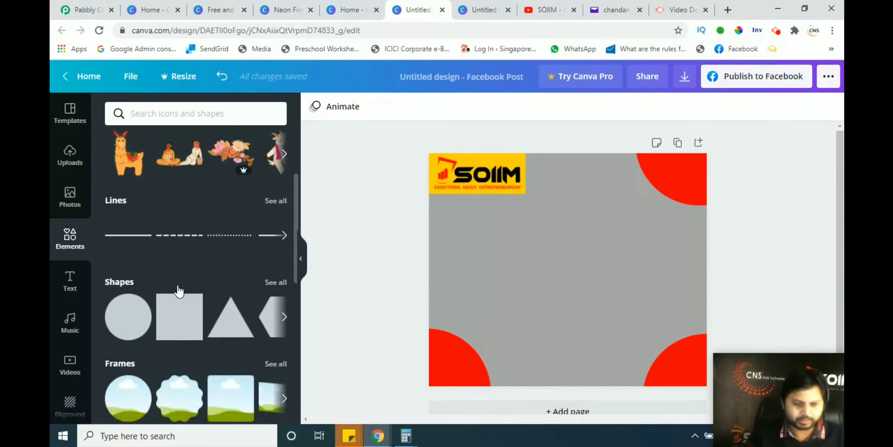
{"action": "left_click", "coordinate": [277, 203]}
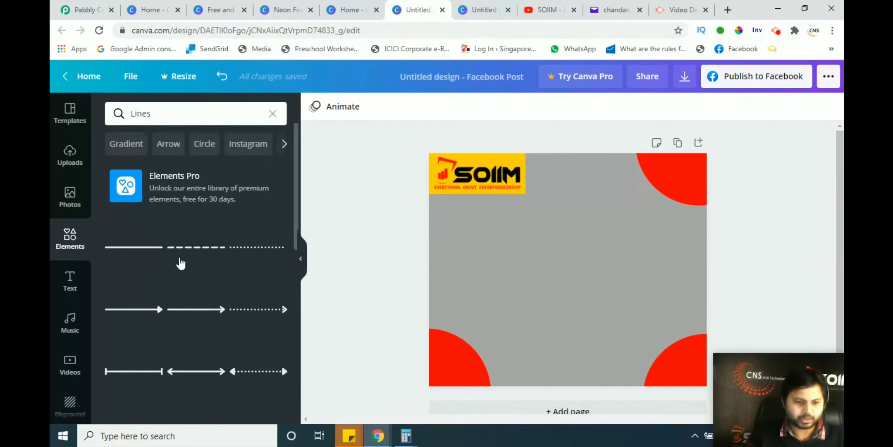
{"action": "scroll", "coordinate": [180, 262], "scroll_direction": "down", "scroll_amount": 3}
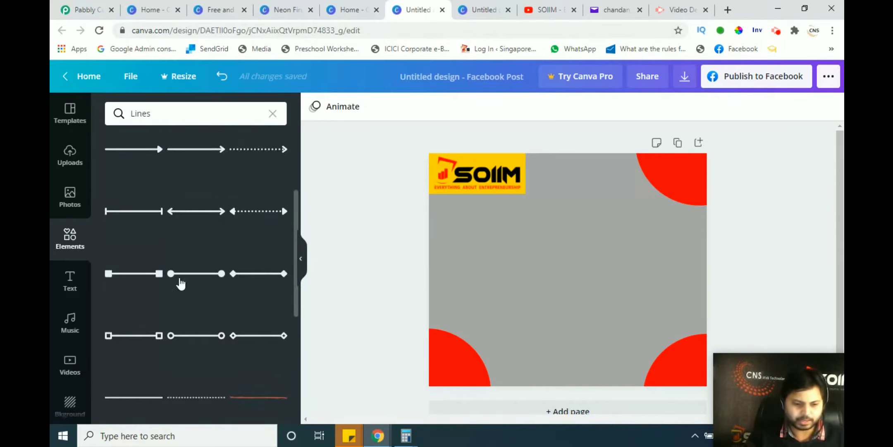
{"action": "scroll", "coordinate": [181, 306], "scroll_direction": "down", "scroll_amount": 2}
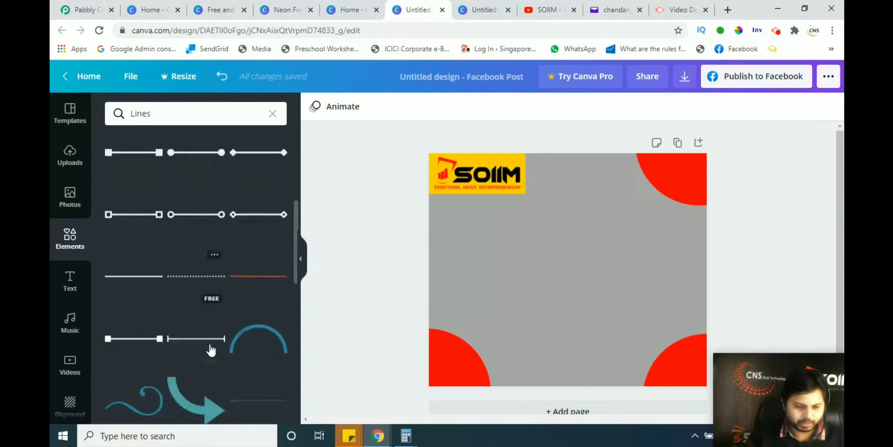
{"action": "scroll", "coordinate": [193, 379], "scroll_direction": "down", "scroll_amount": 2}
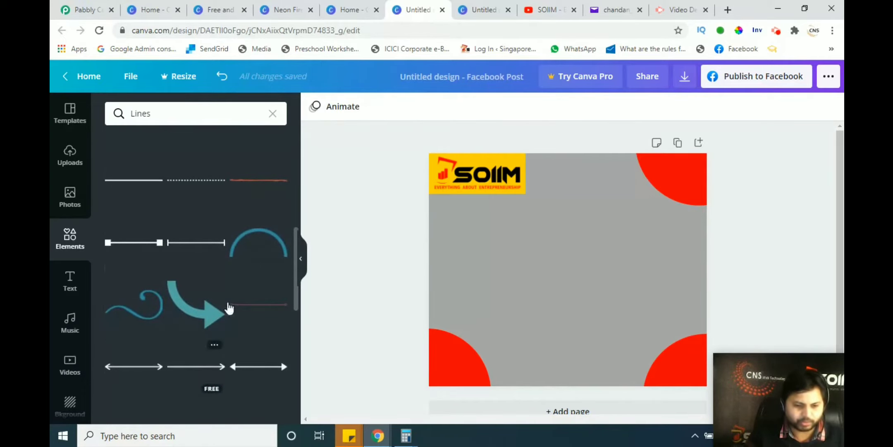
{"action": "left_click", "coordinate": [249, 240]}
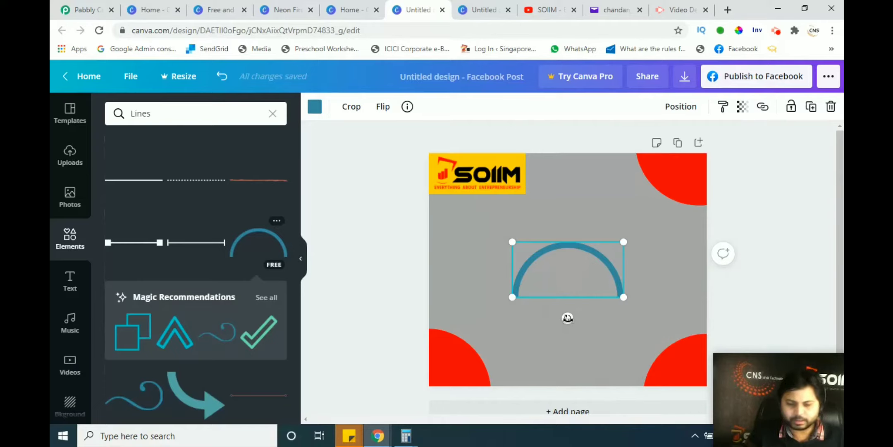
Rotate the blue arc upside down and move it slightly above the page centre.
{"action": "left_click", "coordinate": [567, 318]}
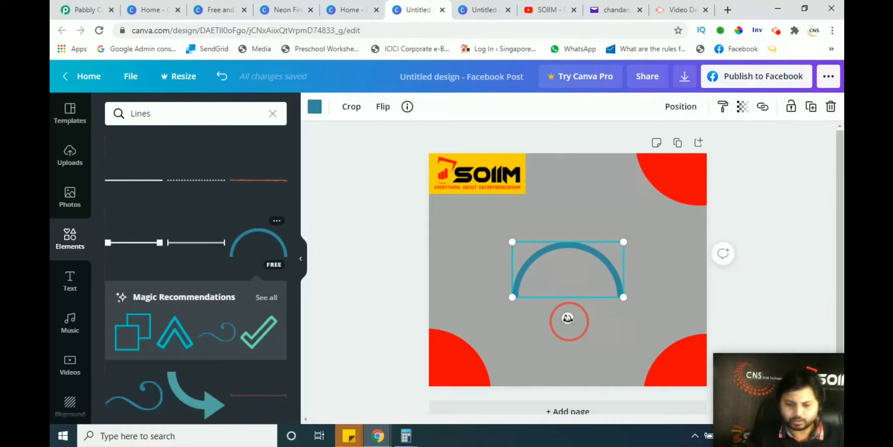
{"action": "left_click_drag", "start_coordinate": [568, 318], "coordinate": [568, 211]}
{"action": "left_click_drag", "start_coordinate": [578, 271], "coordinate": [568, 246]}
{"action": "left_click_drag", "start_coordinate": [557, 196], "coordinate": [559, 196]}
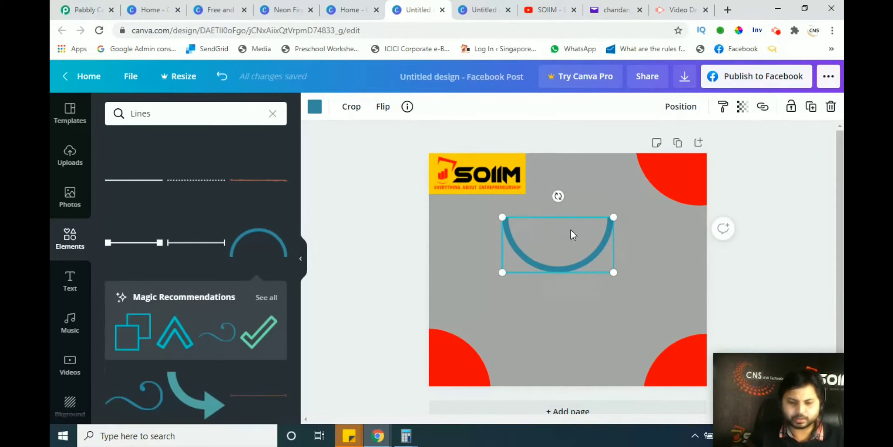
Recolor the arc black, then rotate and place it as an outline along the upper-right red circle.
{"action": "left_click", "coordinate": [316, 110]}
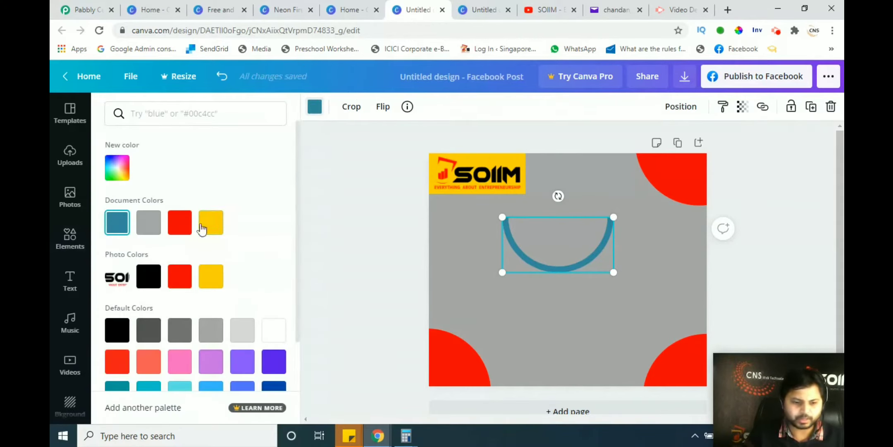
{"action": "left_click", "coordinate": [211, 223]}
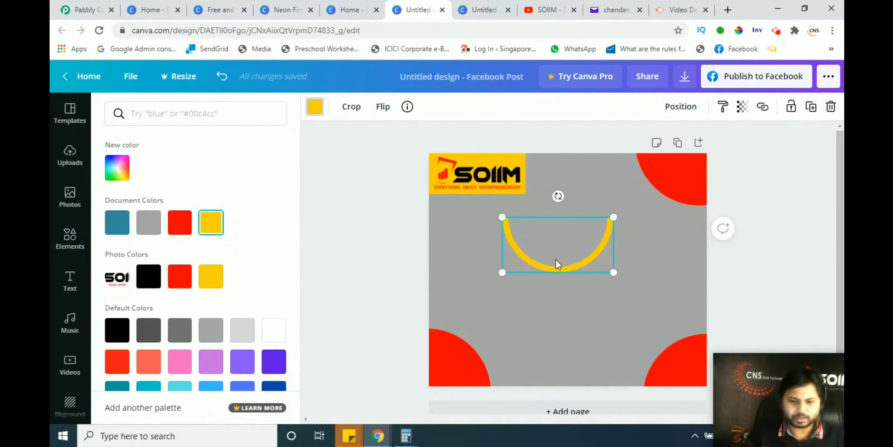
{"action": "left_click", "coordinate": [148, 276]}
{"action": "left_click_drag", "start_coordinate": [558, 195], "coordinate": [612, 209]}
{"action": "left_click_drag", "start_coordinate": [572, 253], "coordinate": [681, 179]}
{"action": "left_click", "coordinate": [758, 252]}
{"action": "left_click", "coordinate": [584, 258]}
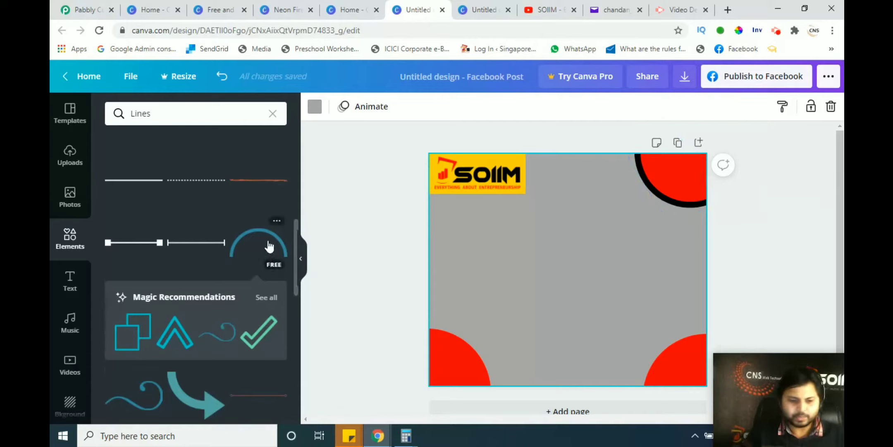
Duplicate the black arc, rotate the copy and fit it along the edge of the lower-right red circle.
{"action": "left_click", "coordinate": [651, 184]}
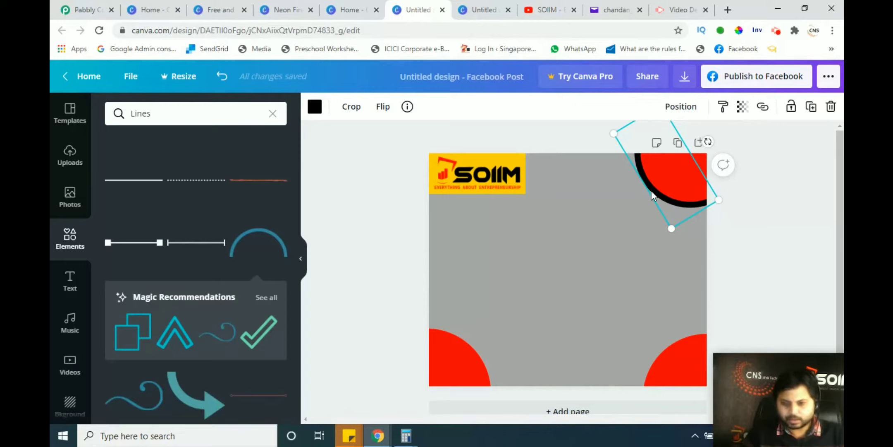
{"action": "key", "text": "ctrl+d"}
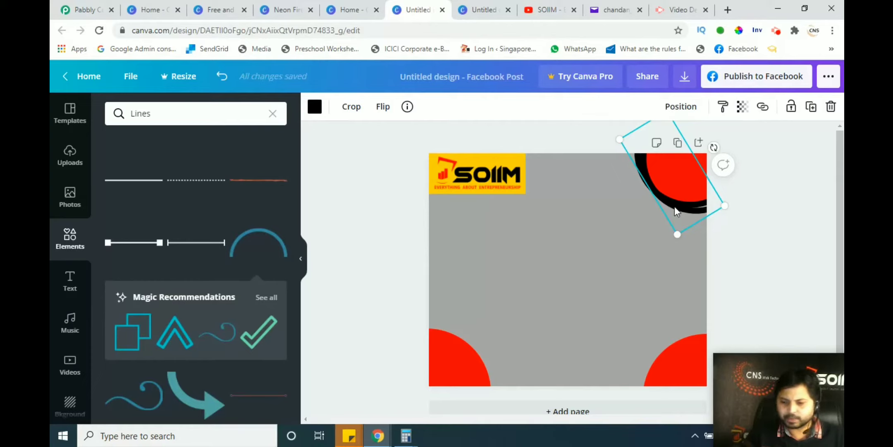
{"action": "left_click_drag", "start_coordinate": [675, 208], "coordinate": [545, 285]}
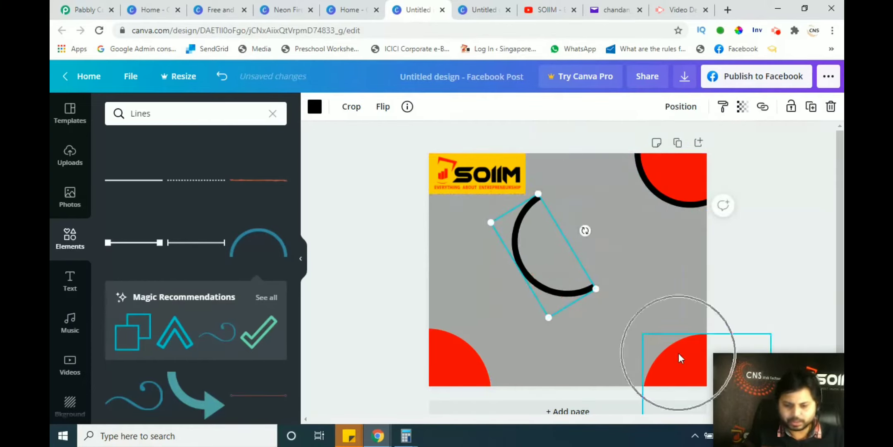
{"action": "left_click_drag", "start_coordinate": [584, 230], "coordinate": [619, 290]}
{"action": "left_click_drag", "start_coordinate": [549, 257], "coordinate": [681, 373]}
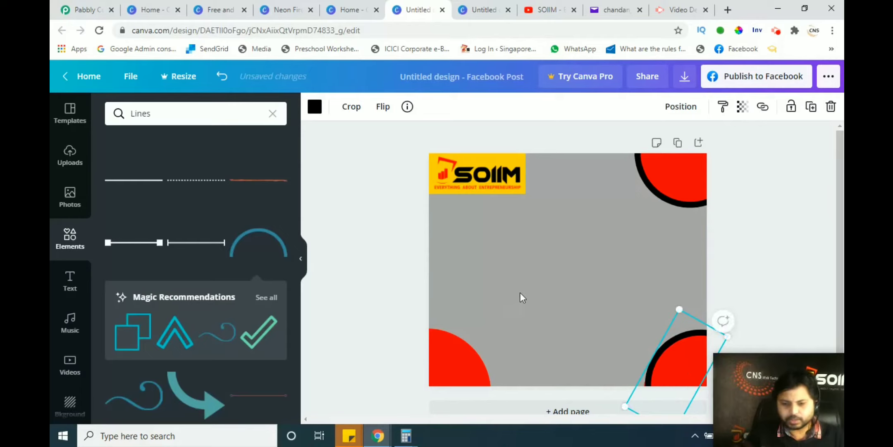
{"action": "left_click", "coordinate": [522, 297]}
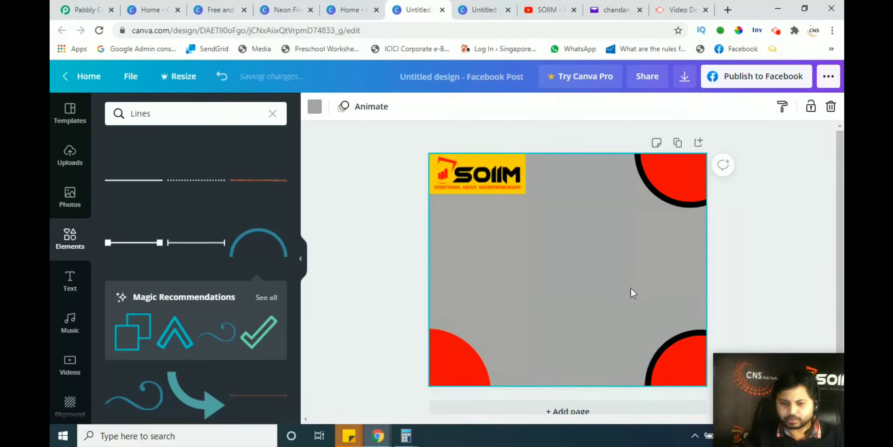
Paste another black arc, rotate it and fit it along the edge of the lower-left red circle.
{"action": "key", "text": "ctrl+v"}
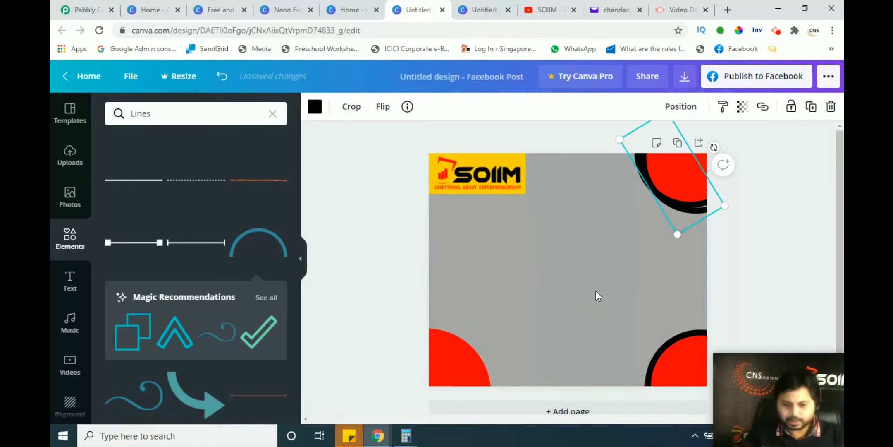
{"action": "left_click_drag", "start_coordinate": [679, 221], "coordinate": [609, 295]}
{"action": "left_click_drag", "start_coordinate": [645, 221], "coordinate": [522, 305]}
{"action": "left_click_drag", "start_coordinate": [608, 255], "coordinate": [467, 373]}
{"action": "key", "text": "ctrl"}
{"action": "key", "text": "ctrl"}
{"action": "left_click_drag", "start_coordinate": [443, 306], "coordinate": [446, 302]}
{"action": "left_click", "coordinate": [491, 302]}
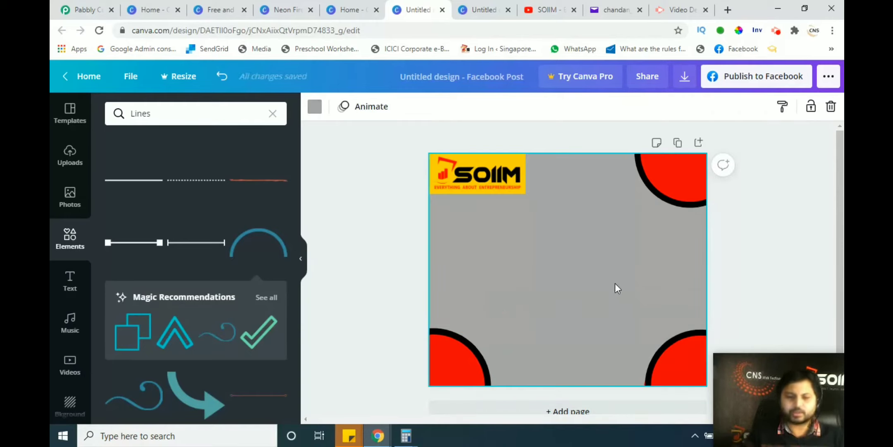
Add the free gold striped circle from the Lines collection and shrink it onto the lower-left red circle.
{"action": "scroll", "coordinate": [282, 329], "scroll_direction": "down", "scroll_amount": 3}
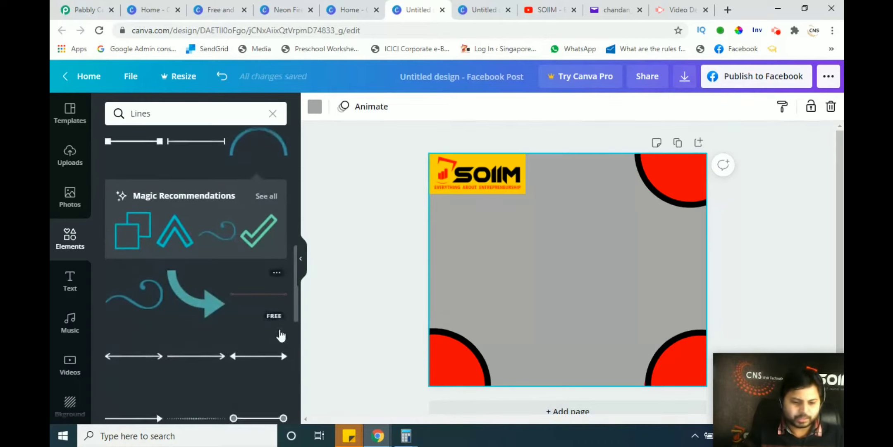
{"action": "scroll", "coordinate": [221, 336], "scroll_direction": "down", "scroll_amount": 5}
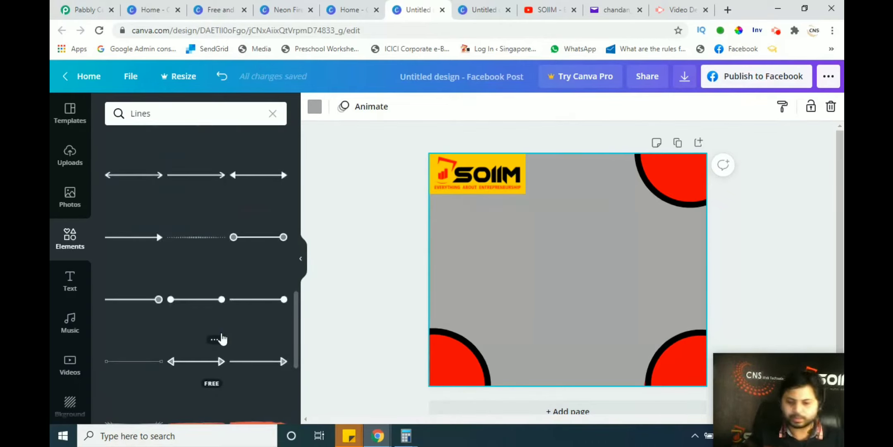
{"action": "scroll", "coordinate": [222, 338], "scroll_direction": "down", "scroll_amount": 8}
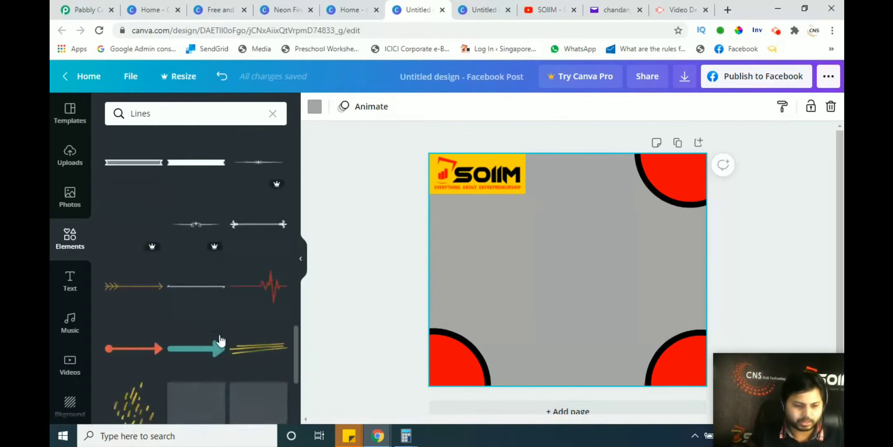
{"action": "scroll", "coordinate": [220, 339], "scroll_direction": "down", "scroll_amount": 1}
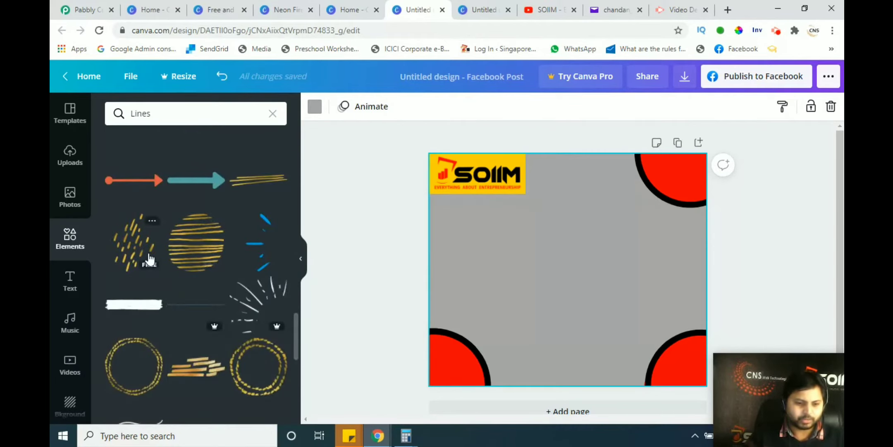
{"action": "left_click", "coordinate": [192, 247]}
{"action": "scroll", "coordinate": [199, 259], "scroll_direction": "down", "scroll_amount": 2}
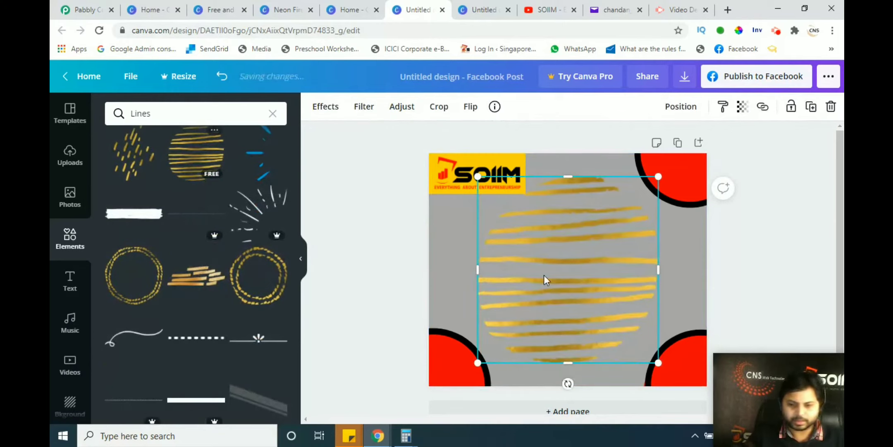
{"action": "mouse_move", "coordinate": [660, 177]}
{"action": "left_mouse_down"}
{"action": "mouse_move", "coordinate": [602, 226]}
{"action": "mouse_move", "coordinate": [528, 313]}
{"action": "mouse_move", "coordinate": [514, 345]}
{"action": "mouse_move", "coordinate": [527, 343]}
{"action": "mouse_move", "coordinate": [452, 365]}
{"action": "left_mouse_up"}
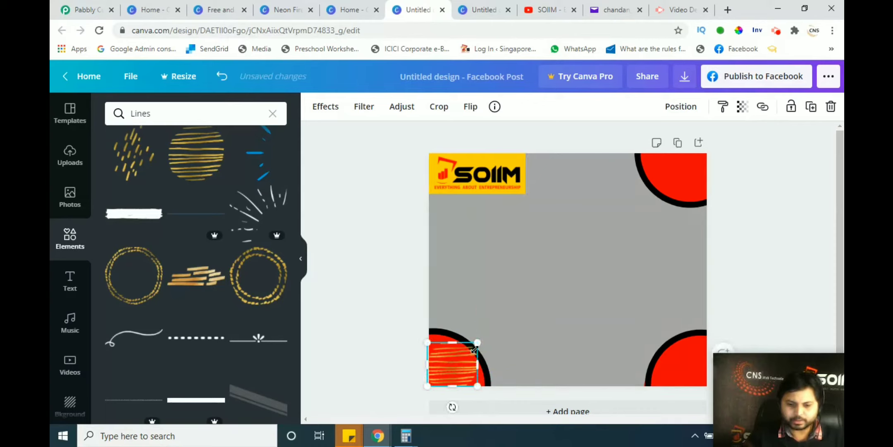
{"action": "left_click", "coordinate": [517, 323]}
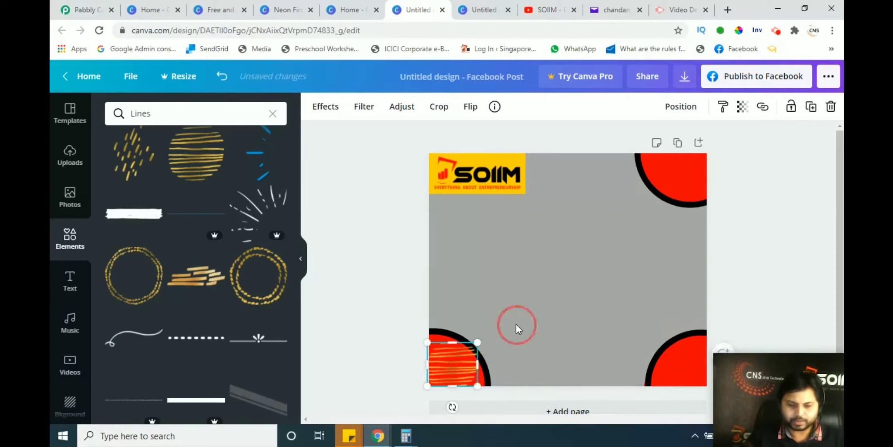
Narrow the gold striped circle on the lower-left red circle and send it one layer backward, behind the black arc.
{"action": "left_click", "coordinate": [474, 355]}
{"action": "mouse_move", "coordinate": [477, 342]}
{"action": "left_mouse_down"}
{"action": "mouse_move", "coordinate": [463, 346]}
{"action": "mouse_move", "coordinate": [444, 330]}
{"action": "left_mouse_up"}
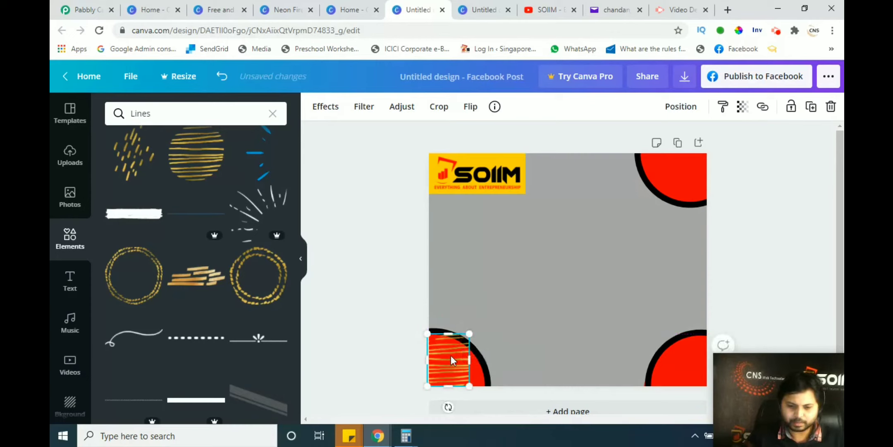
{"action": "right_click", "coordinate": [450, 355]}
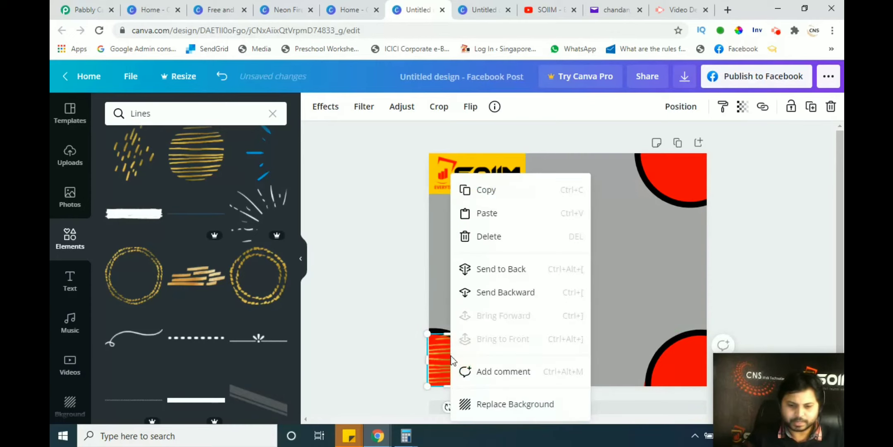
{"action": "left_click", "coordinate": [515, 293]}
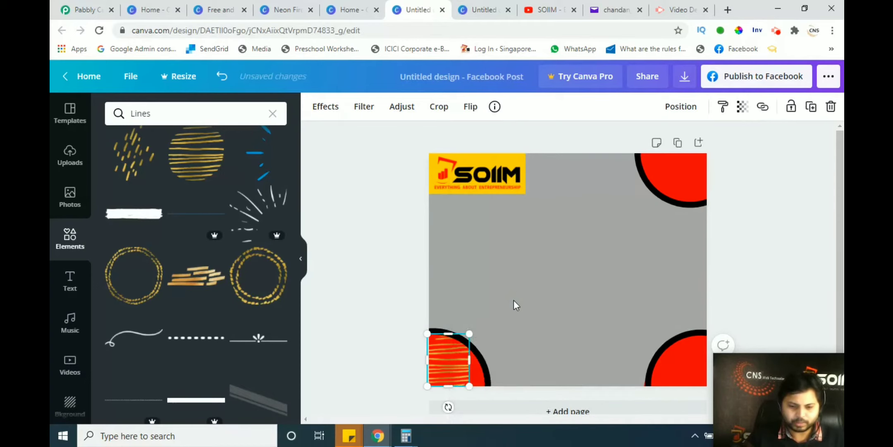
{"action": "left_click", "coordinate": [514, 301]}
{"action": "left_click", "coordinate": [458, 347]}
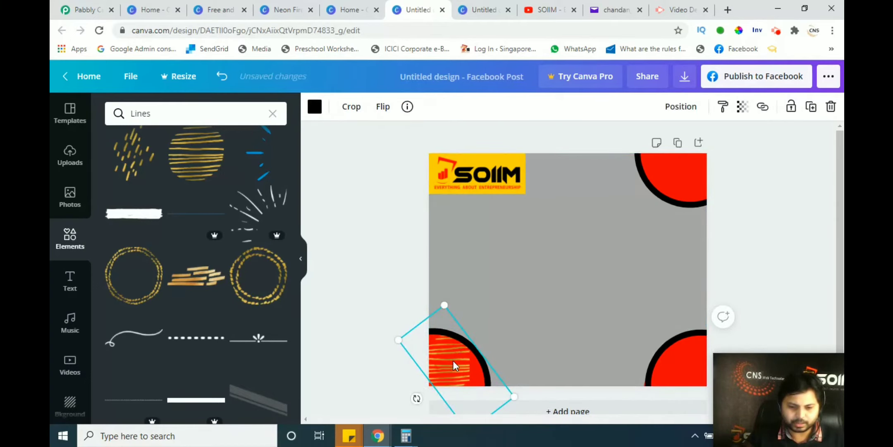
{"action": "left_click", "coordinate": [557, 327]}
{"action": "left_click", "coordinate": [446, 371]}
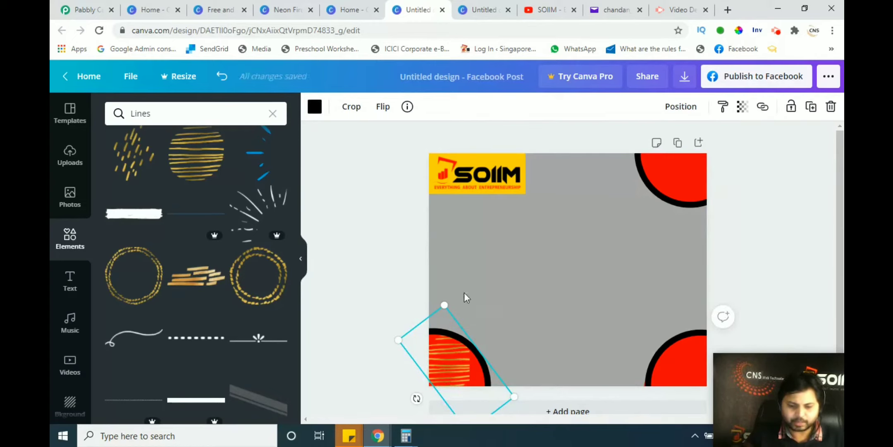
{"action": "left_click", "coordinate": [481, 289]}
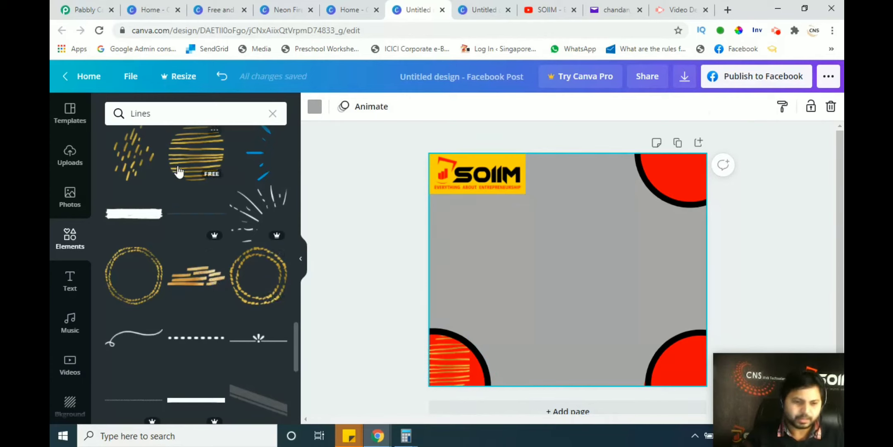
Add the free gold dashes graphic from the Lines results, then shrink and position it over the lower-right red circle.
{"action": "left_click", "coordinate": [164, 172]}
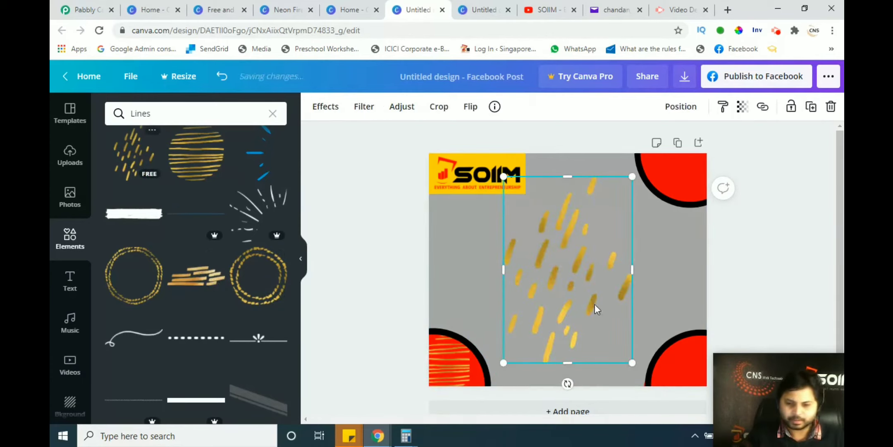
{"action": "mouse_move", "coordinate": [590, 304]}
{"action": "left_mouse_down"}
{"action": "mouse_move", "coordinate": [634, 315]}
{"action": "mouse_move", "coordinate": [679, 360]}
{"action": "mouse_move", "coordinate": [720, 369]}
{"action": "mouse_move", "coordinate": [703, 376]}
{"action": "mouse_move", "coordinate": [717, 397]}
{"action": "left_mouse_up"}
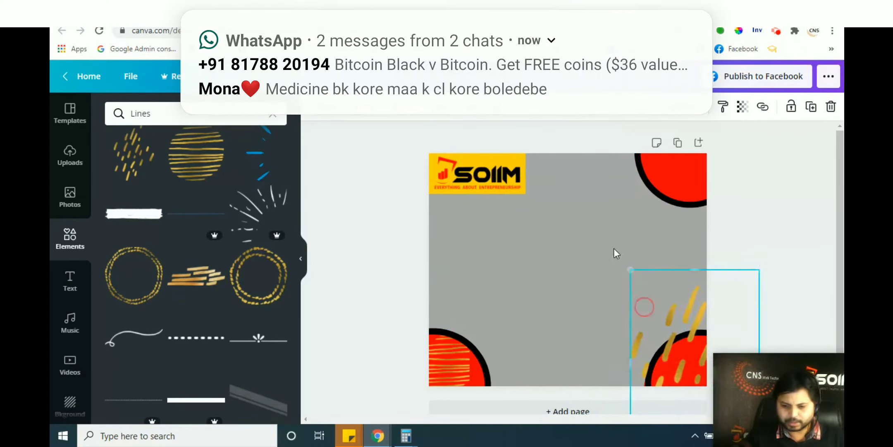
{"action": "left_click_drag", "start_coordinate": [634, 270], "coordinate": [649, 324]}
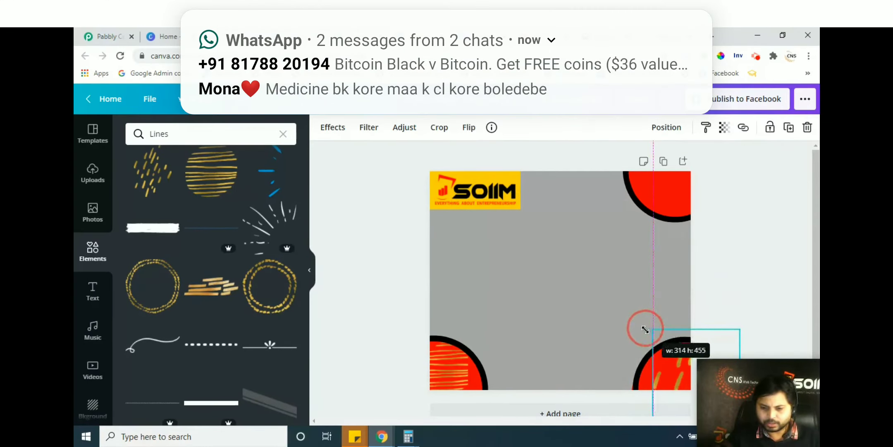
{"action": "left_click", "coordinate": [602, 305]}
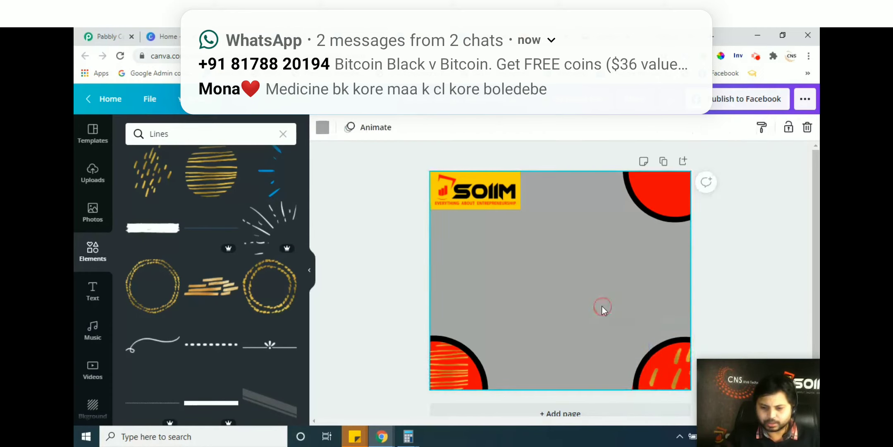
{"action": "left_click", "coordinate": [677, 378]}
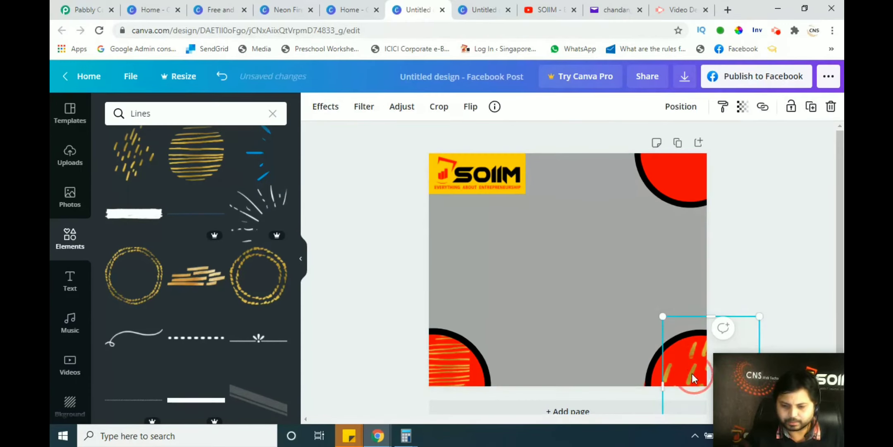
{"action": "left_click_drag", "start_coordinate": [692, 373], "coordinate": [686, 381]}
{"action": "left_click", "coordinate": [564, 306]}
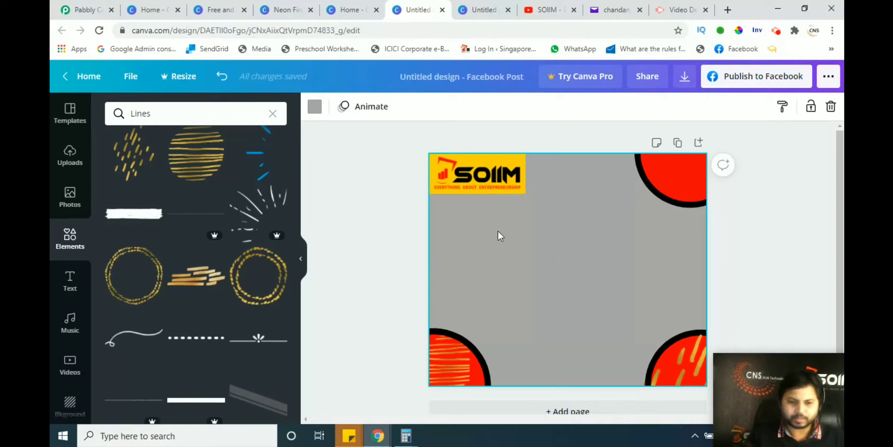
Add the free stock photo of egg and avocado toast and move it slightly lower on the page.
{"action": "left_click", "coordinate": [70, 195]}
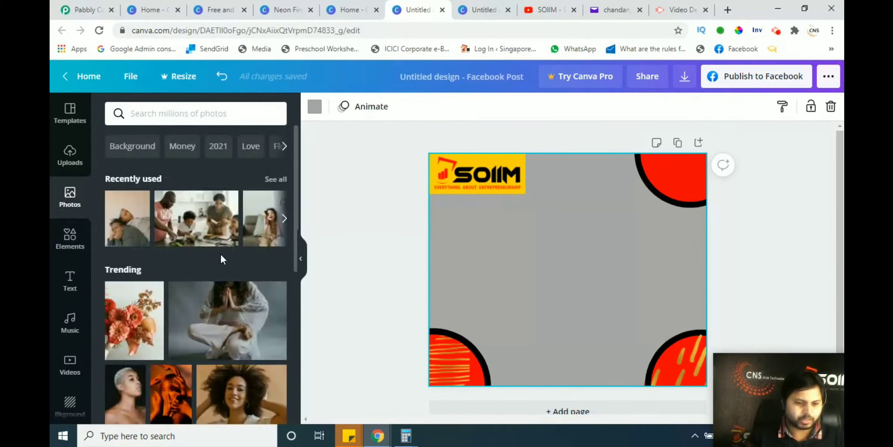
{"action": "scroll", "coordinate": [221, 254], "scroll_direction": "down", "scroll_amount": 2}
{"action": "scroll", "coordinate": [221, 254], "scroll_direction": "down", "scroll_amount": 5}
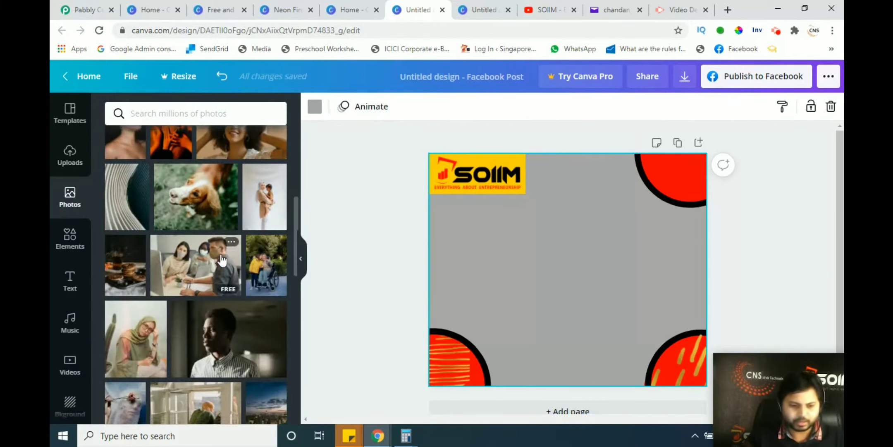
{"action": "scroll", "coordinate": [210, 257], "scroll_direction": "down", "scroll_amount": 6}
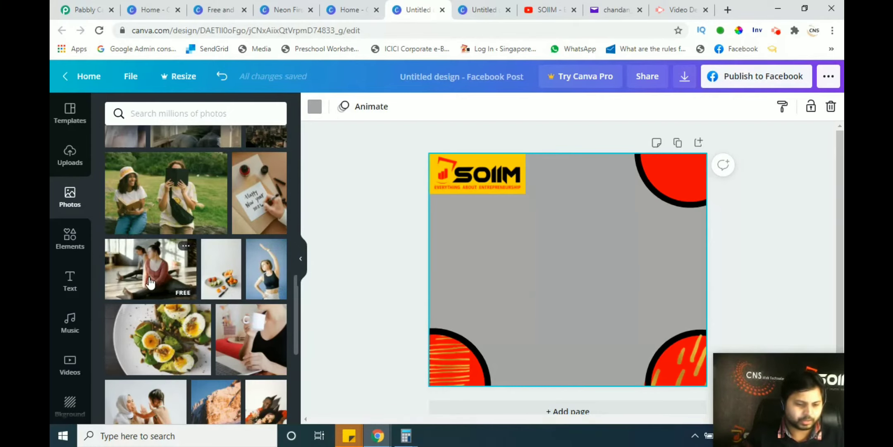
{"action": "left_click", "coordinate": [157, 343]}
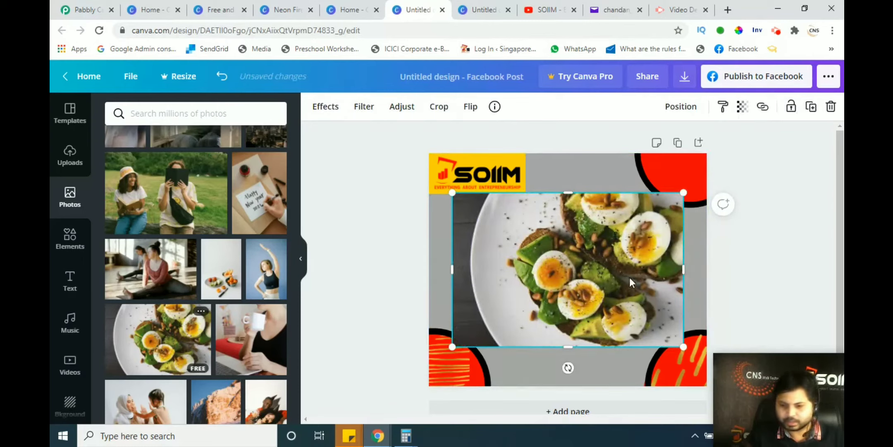
{"action": "left_click_drag", "start_coordinate": [636, 269], "coordinate": [653, 283]}
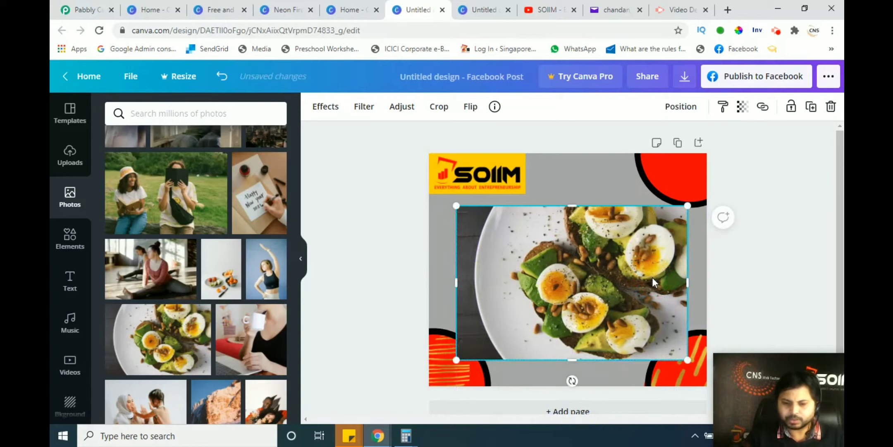
{"action": "left_click", "coordinate": [592, 172]}
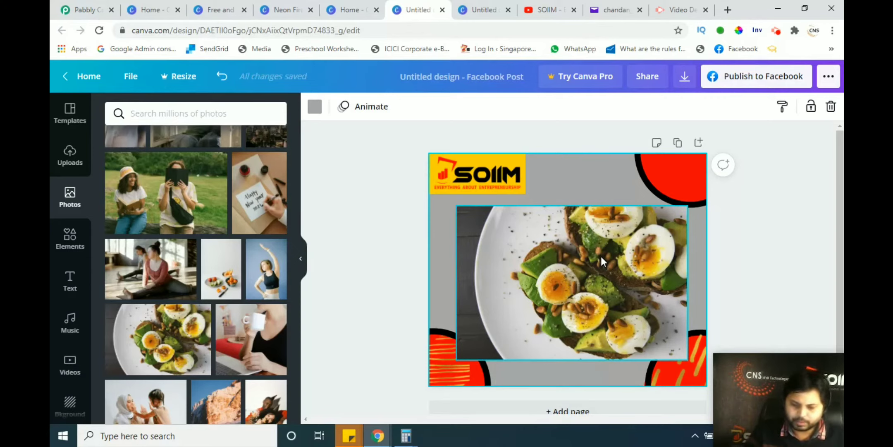
Undo the mistaken background deletion, then delete the egg and avocado toast photo from the design.
{"action": "key", "text": "Delete"}
{"action": "key", "text": "ctrl+z"}
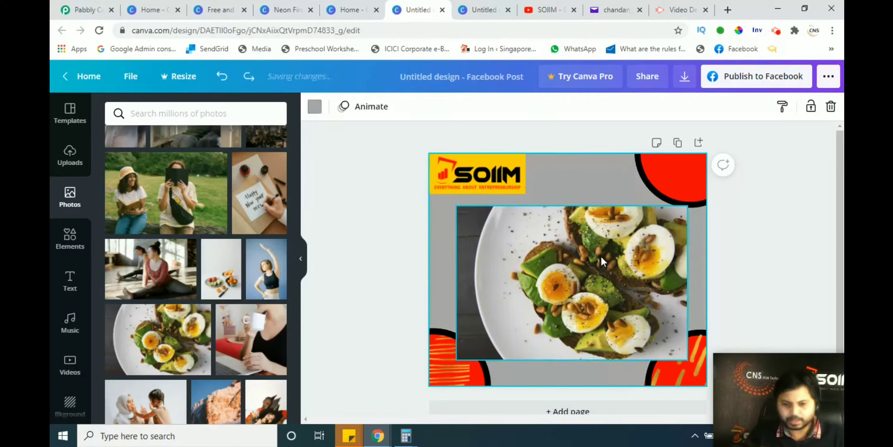
{"action": "left_click", "coordinate": [579, 257]}
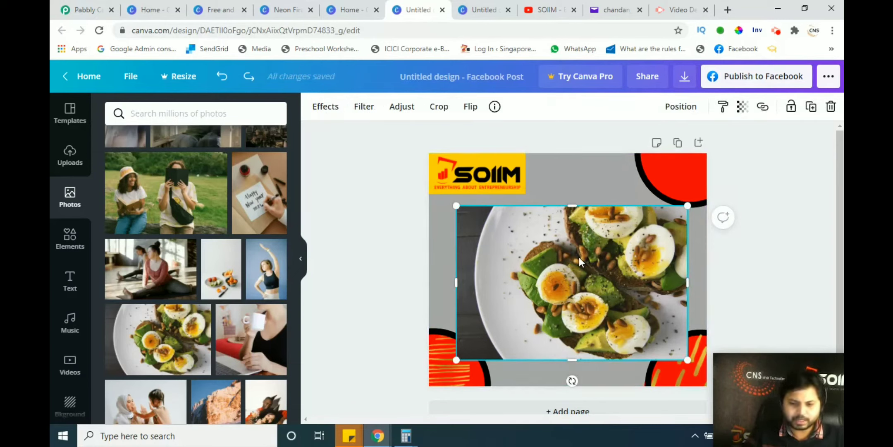
{"action": "key", "text": "Delete"}
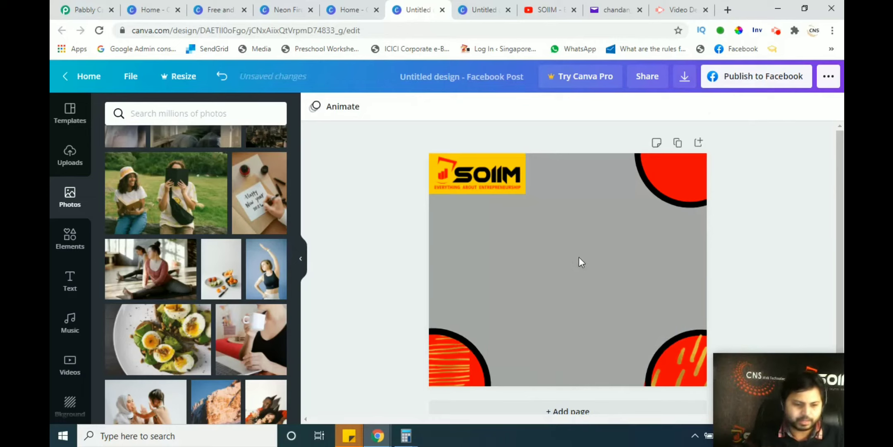
Clear the Lines search, add the free circular photo frame and place it below the SOIIM logo.
{"action": "left_click", "coordinate": [74, 239]}
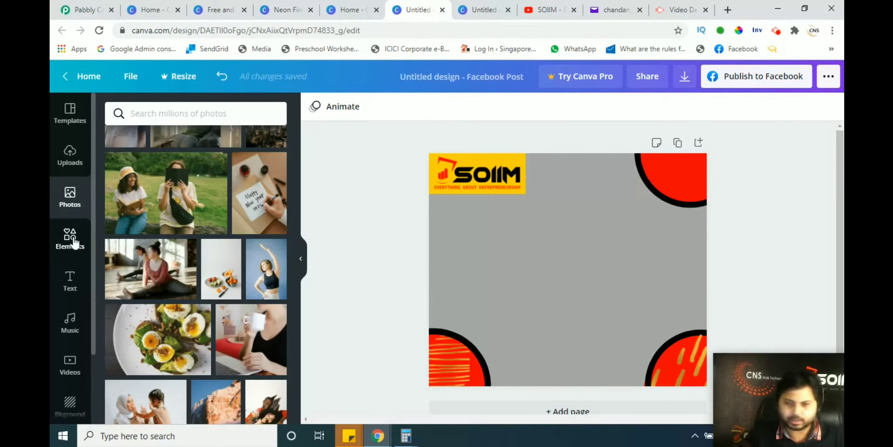
{"action": "left_click", "coordinate": [73, 242]}
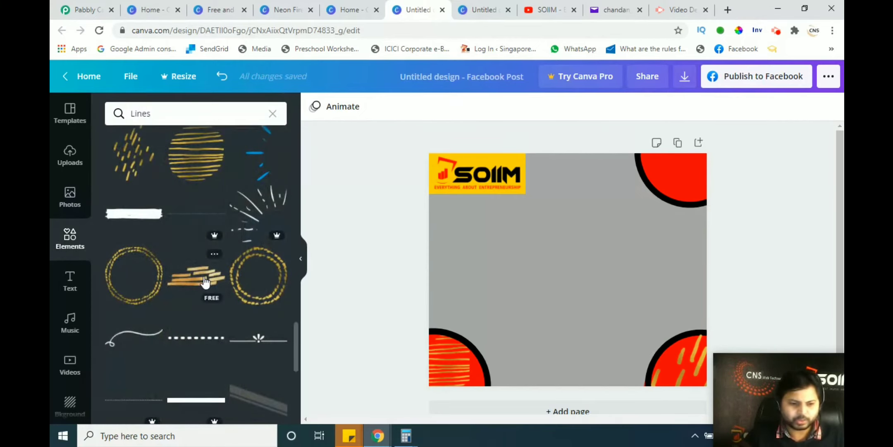
{"action": "scroll", "coordinate": [207, 268], "scroll_direction": "down", "scroll_amount": 5}
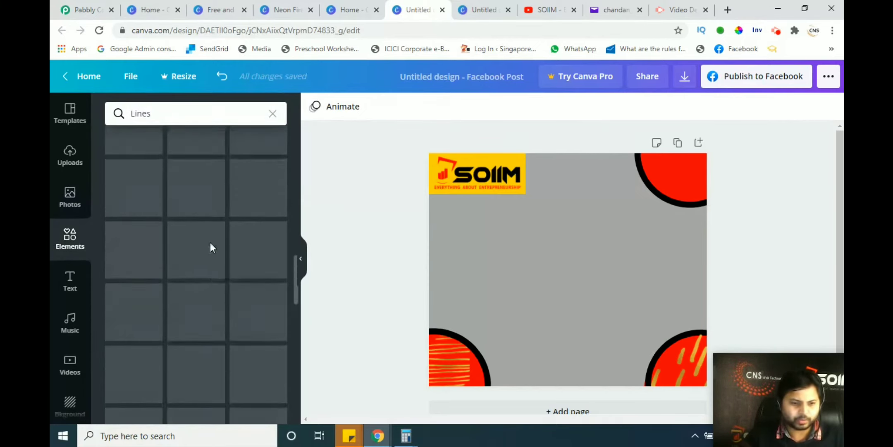
{"action": "left_click", "coordinate": [273, 116]}
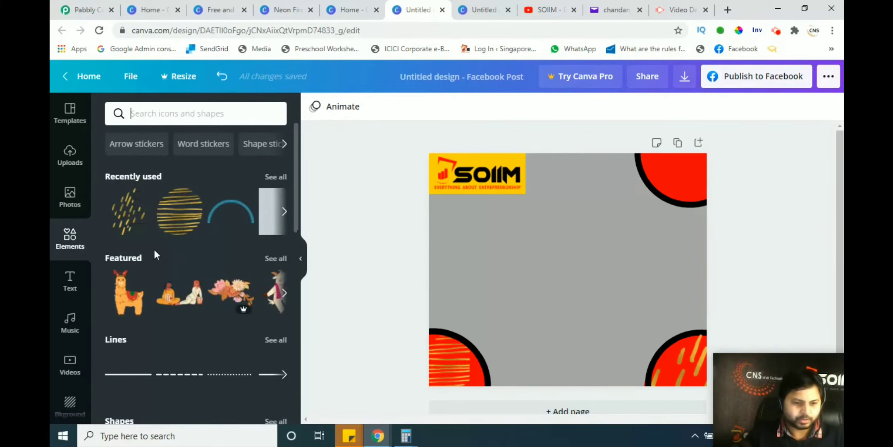
{"action": "scroll", "coordinate": [155, 249], "scroll_direction": "down", "scroll_amount": 6}
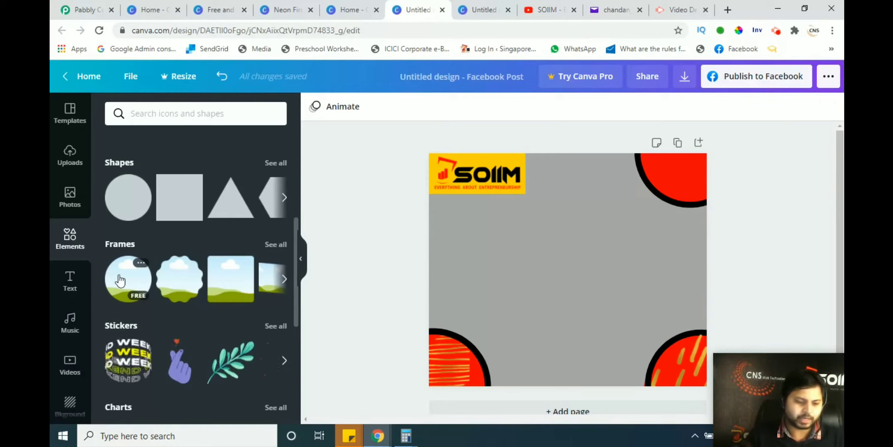
{"action": "left_click_drag", "start_coordinate": [115, 275], "coordinate": [530, 230]}
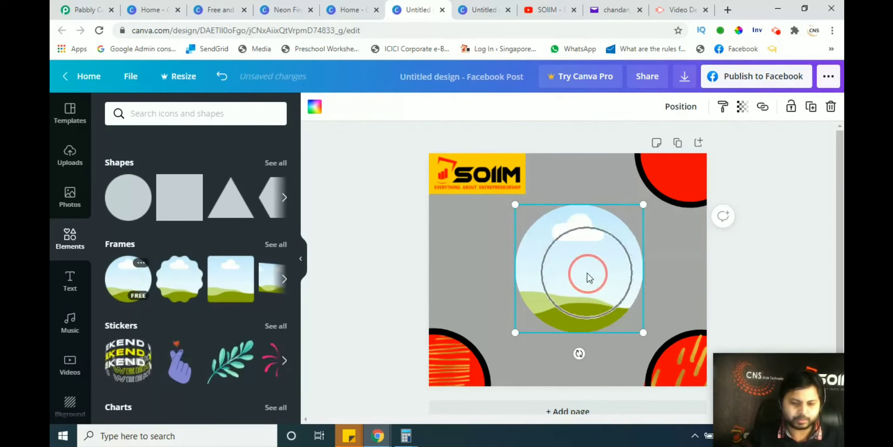
{"action": "left_click_drag", "start_coordinate": [584, 273], "coordinate": [505, 274]}
{"action": "left_click", "coordinate": [386, 262]}
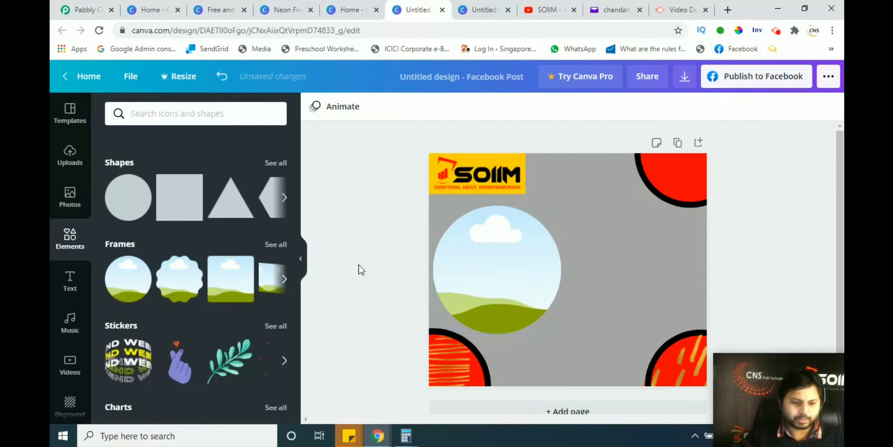
Fill the circular frame with the free photo of the woman stretching one arm overhead, then shift it slightly towards the page centre.
{"action": "left_click", "coordinate": [69, 197]}
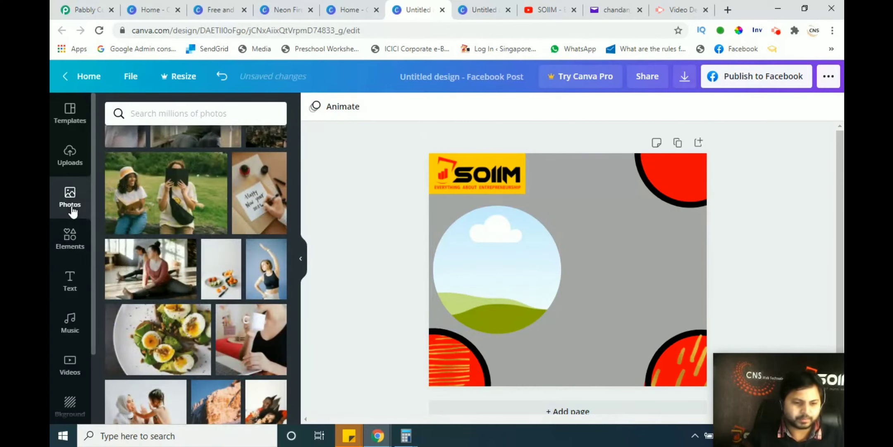
{"action": "key", "text": "ctrl"}
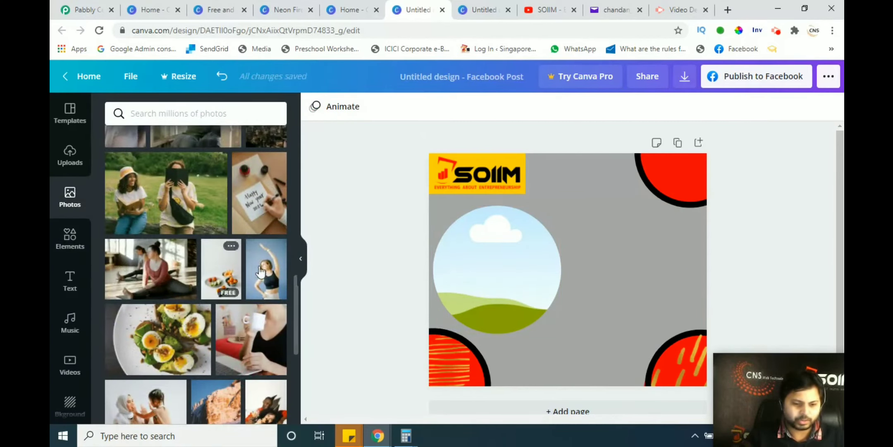
{"action": "key", "text": "ctrl"}
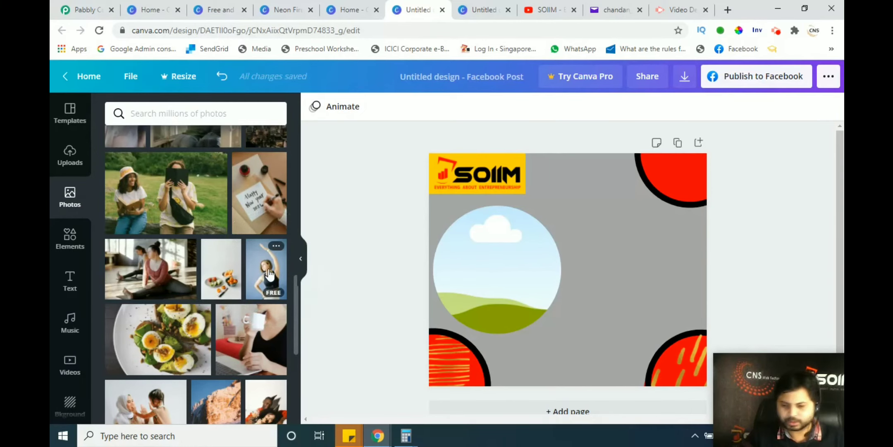
{"action": "left_click", "coordinate": [269, 273]}
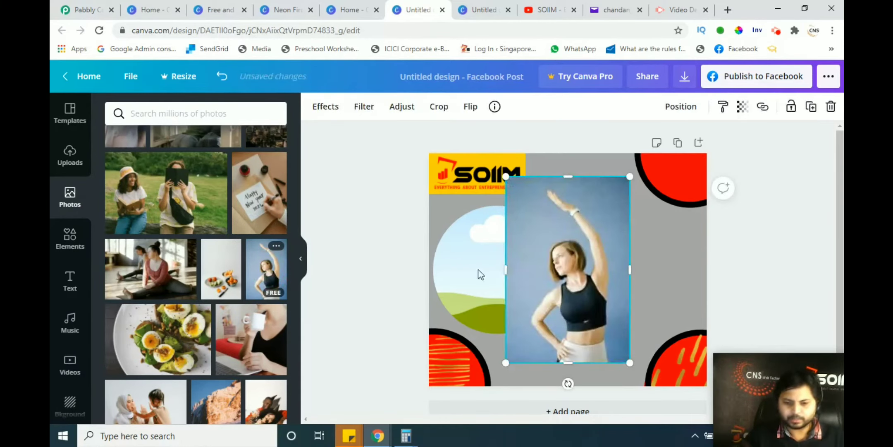
{"action": "left_click_drag", "start_coordinate": [593, 282], "coordinate": [528, 273]}
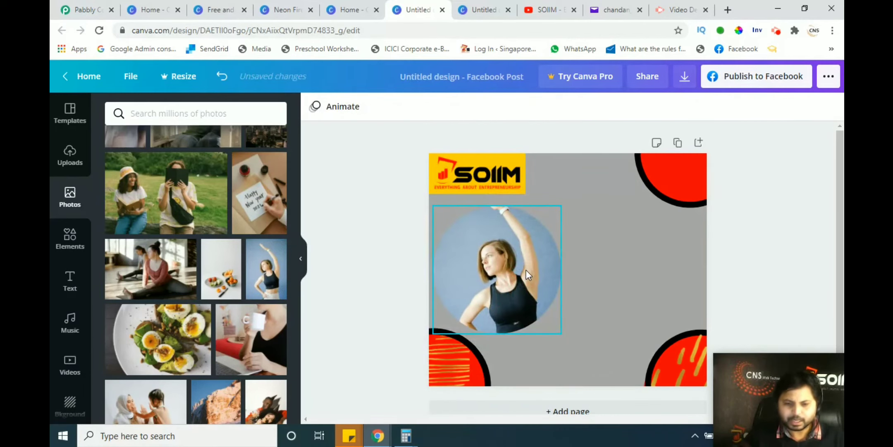
{"action": "left_click_drag", "start_coordinate": [505, 270], "coordinate": [522, 294]}
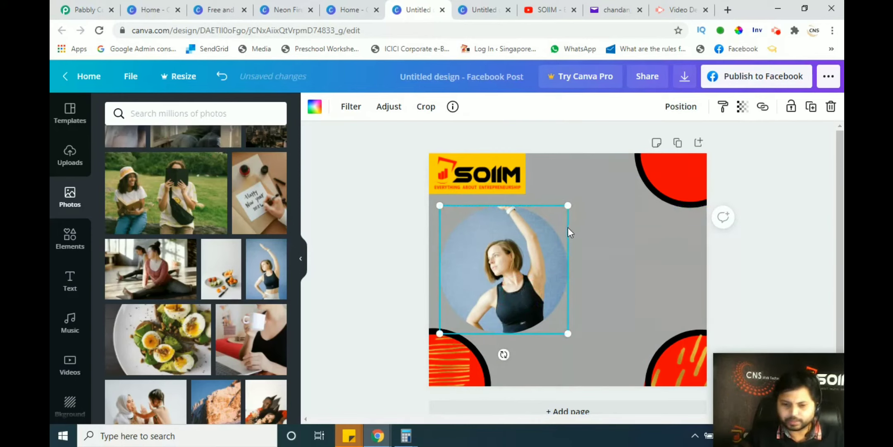
{"action": "mouse_move", "coordinate": [567, 205]}
{"action": "left_mouse_down"}
{"action": "mouse_move", "coordinate": [533, 231]}
{"action": "mouse_move", "coordinate": [582, 198]}
{"action": "mouse_move", "coordinate": [570, 210]}
{"action": "left_mouse_up"}
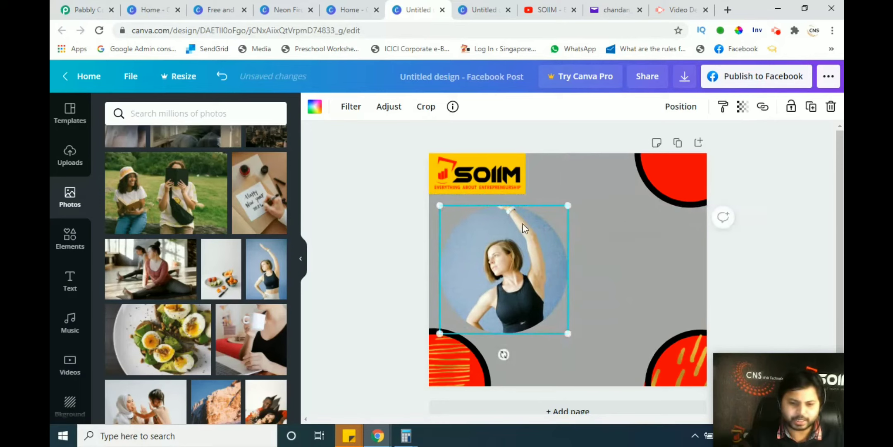
Shift the woman's photo downward inside the circular frame so her whole raised hand fits within the circle.
{"action": "double_click", "coordinate": [515, 261]}
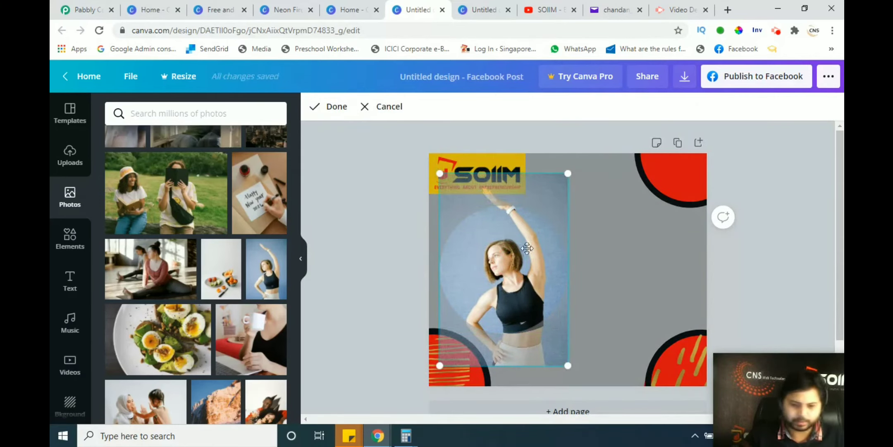
{"action": "left_click_drag", "start_coordinate": [566, 174], "coordinate": [507, 263]}
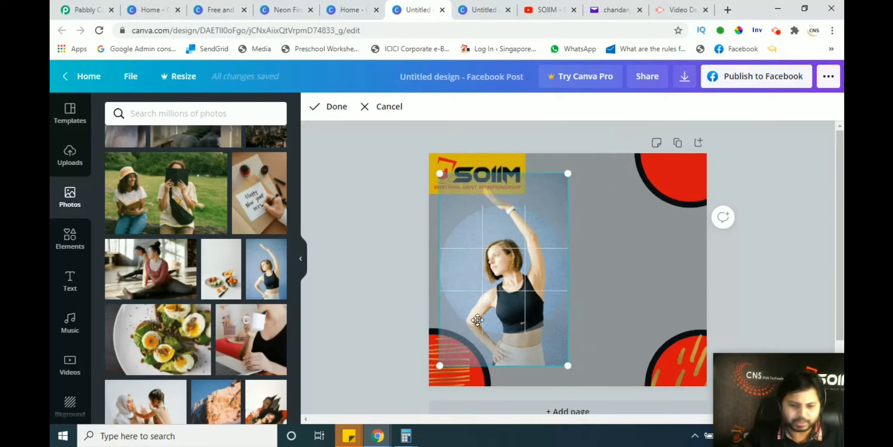
{"action": "left_click_drag", "start_coordinate": [568, 365], "coordinate": [523, 327]}
{"action": "left_click_drag", "start_coordinate": [522, 272], "coordinate": [479, 293]}
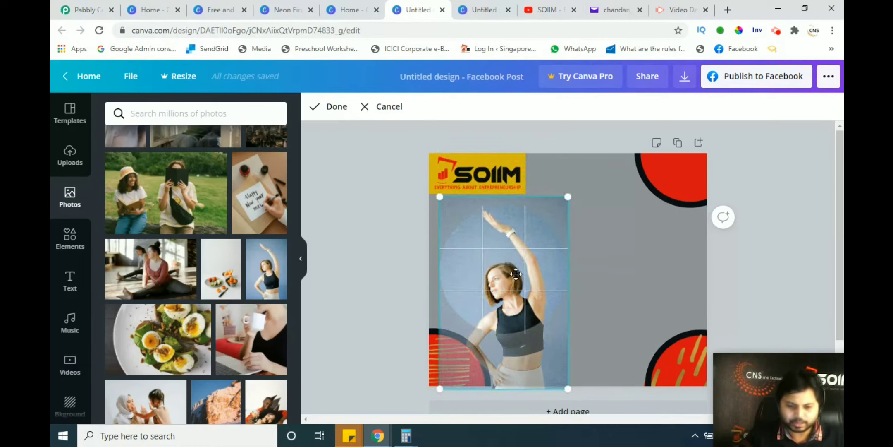
{"action": "left_click", "coordinate": [620, 280]}
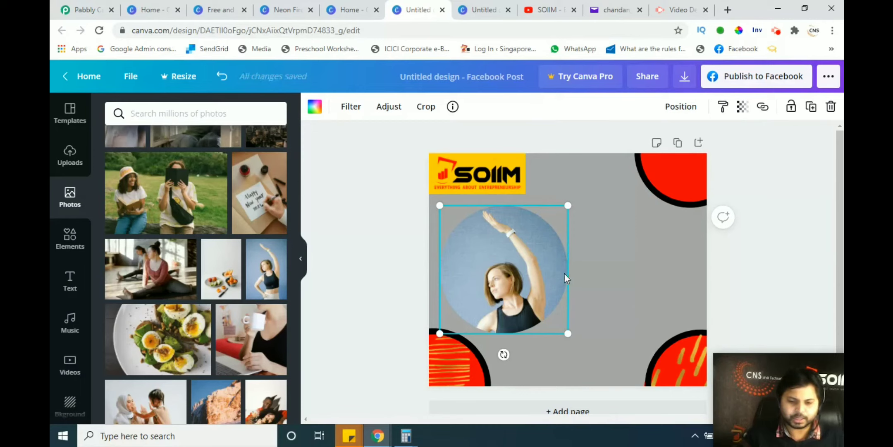
Move the circular framed photo up against the page's left edge, directly beneath the SOIIM logo, and deselect it.
{"action": "left_click", "coordinate": [619, 267]}
{"action": "mouse_move", "coordinate": [556, 263]}
{"action": "left_mouse_down"}
{"action": "mouse_move", "coordinate": [536, 259]}
{"action": "mouse_move", "coordinate": [601, 222]}
{"action": "mouse_move", "coordinate": [738, 168]}
{"action": "mouse_move", "coordinate": [608, 259]}
{"action": "mouse_move", "coordinate": [573, 263]}
{"action": "mouse_move", "coordinate": [549, 254]}
{"action": "left_mouse_up"}
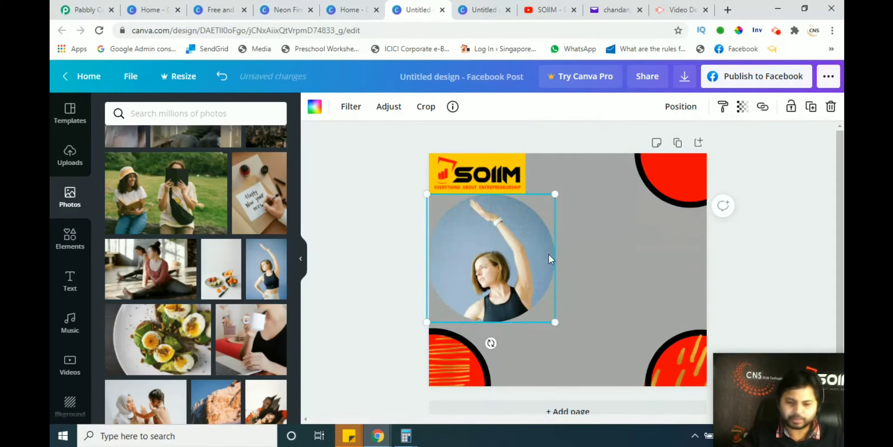
{"action": "left_click", "coordinate": [767, 256]}
{"action": "scroll", "coordinate": [767, 256], "scroll_direction": "down", "scroll_amount": 1}
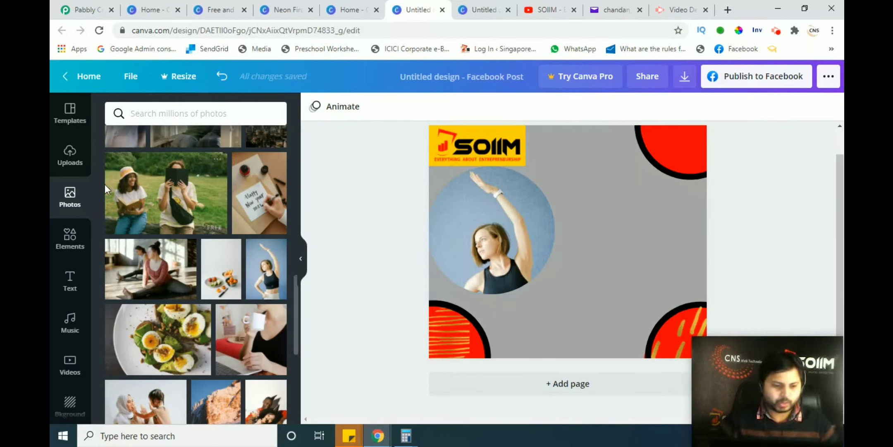
{"action": "left_click", "coordinate": [75, 325]}
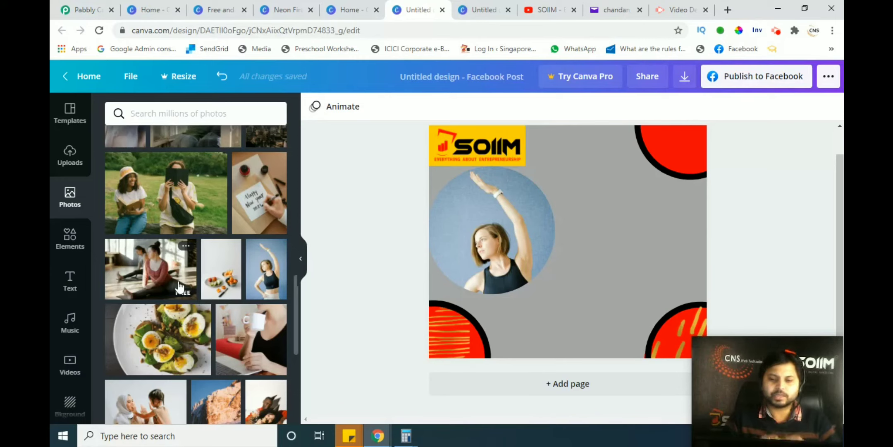
Review the available download formats, keep PNG as the file type and start downloading the design.
{"action": "left_click", "coordinate": [685, 78]}
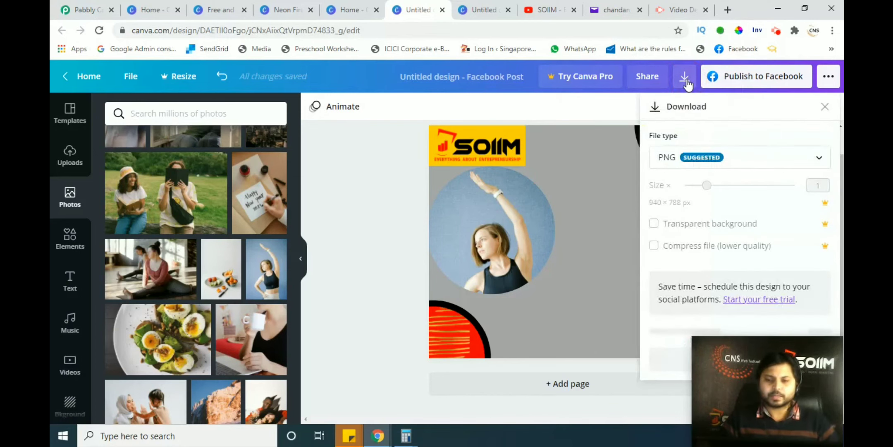
{"action": "left_click", "coordinate": [740, 158]}
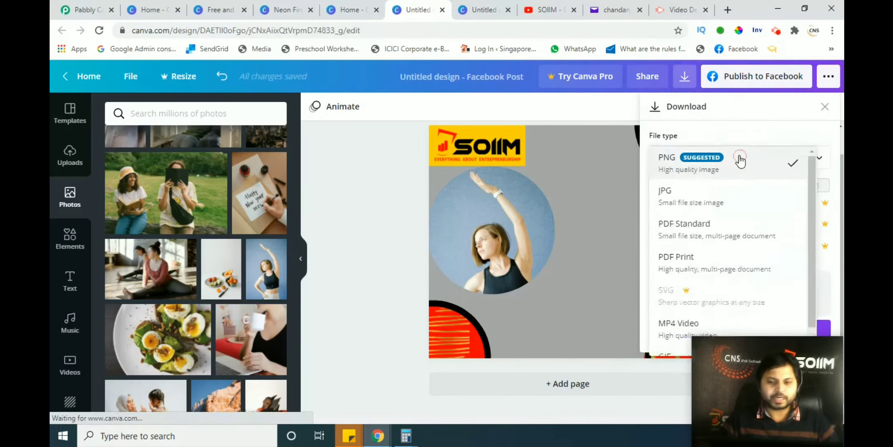
{"action": "key", "text": "ctrl"}
{"action": "key", "text": "ctrl"}
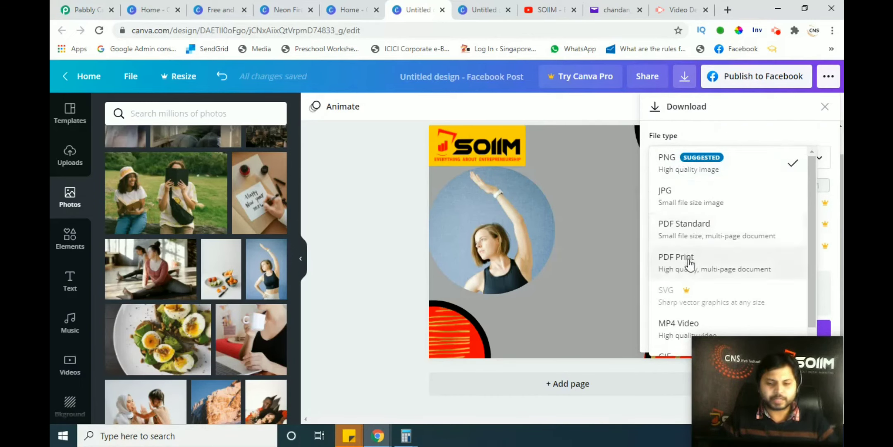
{"action": "left_click", "coordinate": [736, 173]}
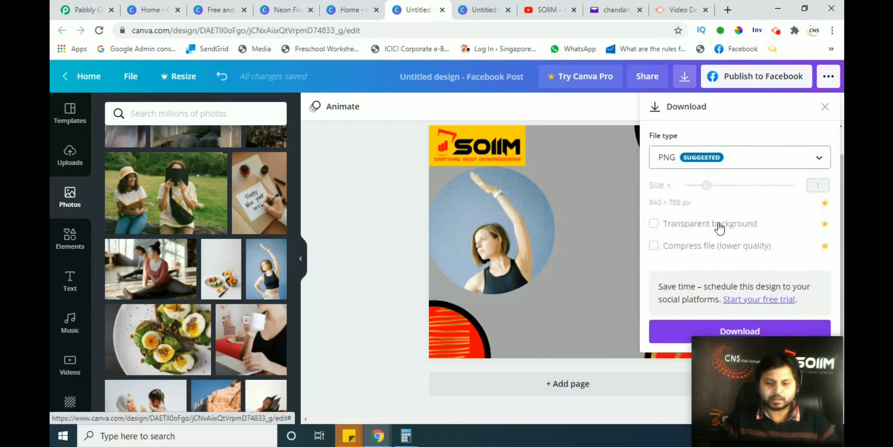
{"action": "left_click", "coordinate": [755, 331]}
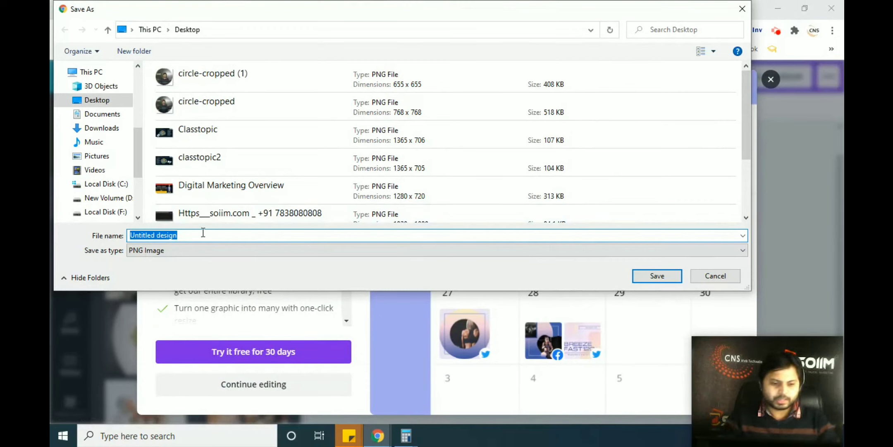
Save the downloaded PNG to the Desktop under the file name "sample Image in Canva".
{"action": "type", "text": "d"}
{"action": "key", "text": "BackSpace"}
{"action": "type", "text": "sample "}
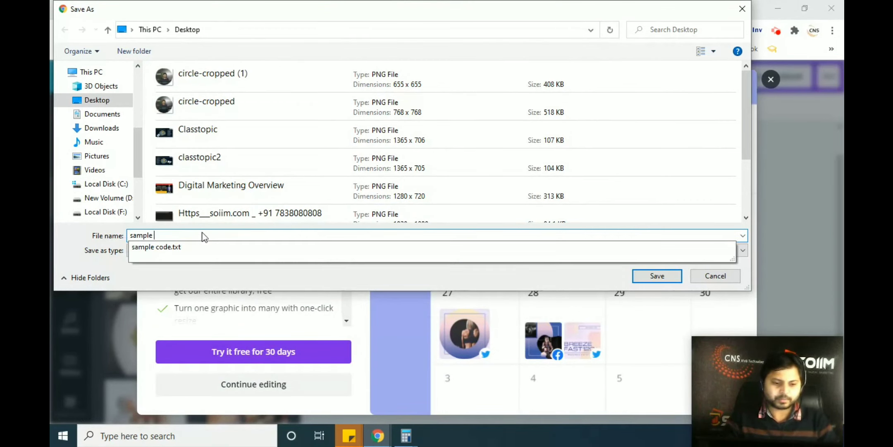
{"action": "type", "text": "lmage in Canva"}
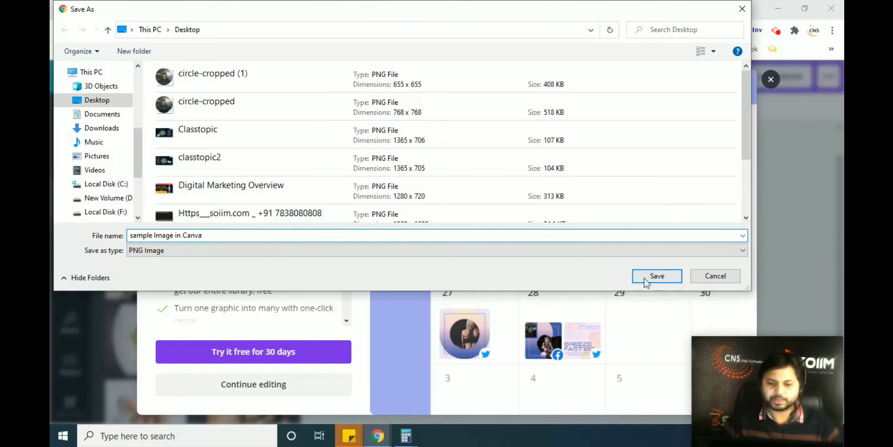
{"action": "left_click", "coordinate": [657, 276]}
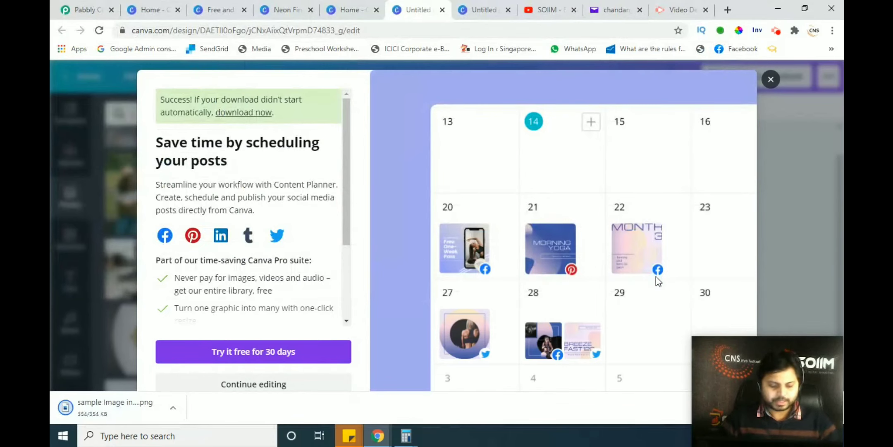
Open the saved sample Image in Canva file from the desktop and inspect the logo and framed photo at close range.
{"action": "key", "text": "super+d"}
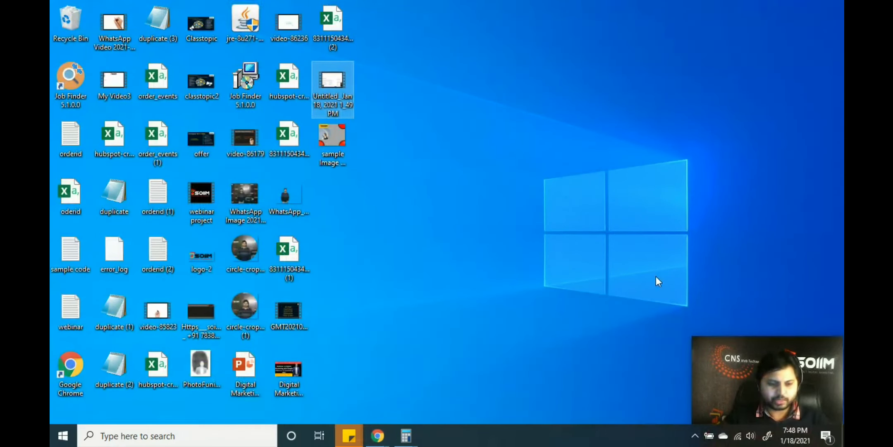
{"action": "double_click", "coordinate": [335, 144]}
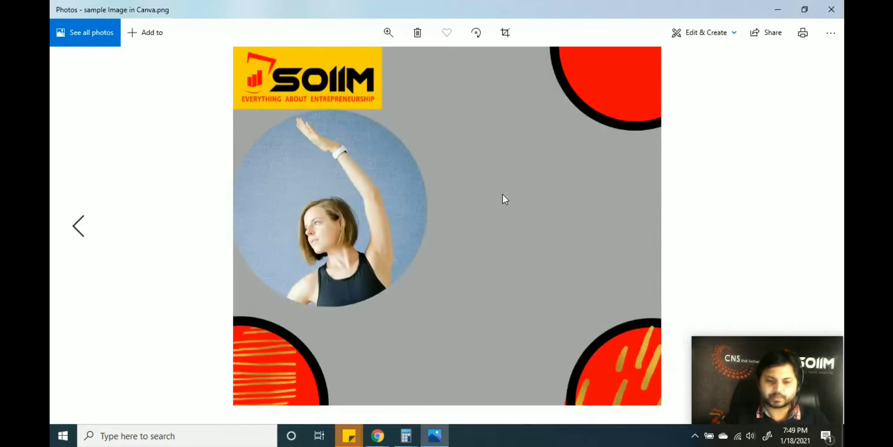
{"action": "double_click", "coordinate": [382, 170]}
{"action": "left_click_drag", "start_coordinate": [274, 181], "coordinate": [350, 309]}
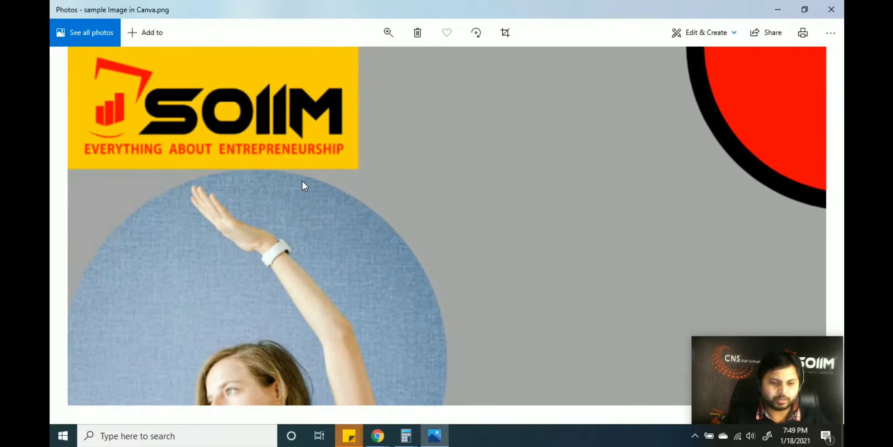
{"action": "key", "text": "ctrl+plus"}
{"action": "left_click_drag", "start_coordinate": [226, 131], "coordinate": [506, 230]}
{"action": "double_click", "coordinate": [504, 226]}
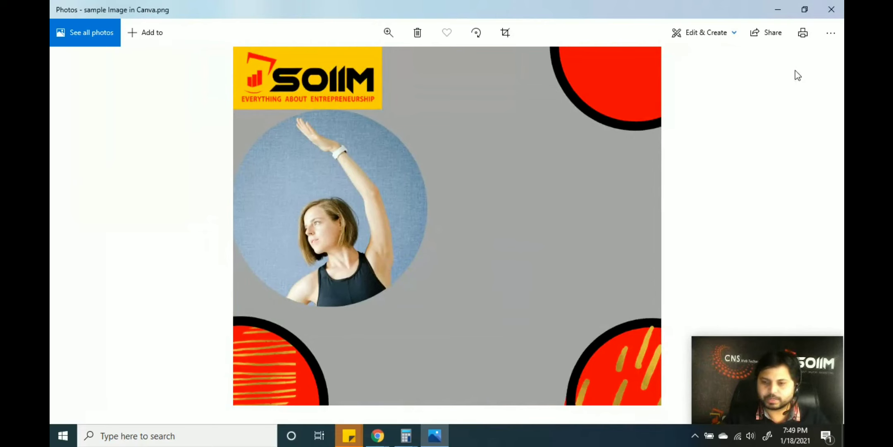
Switch from the Photos viewer back to the Untitled design - Facebook Post window in Chrome.
{"action": "mouse_move", "coordinate": [721, 378]}
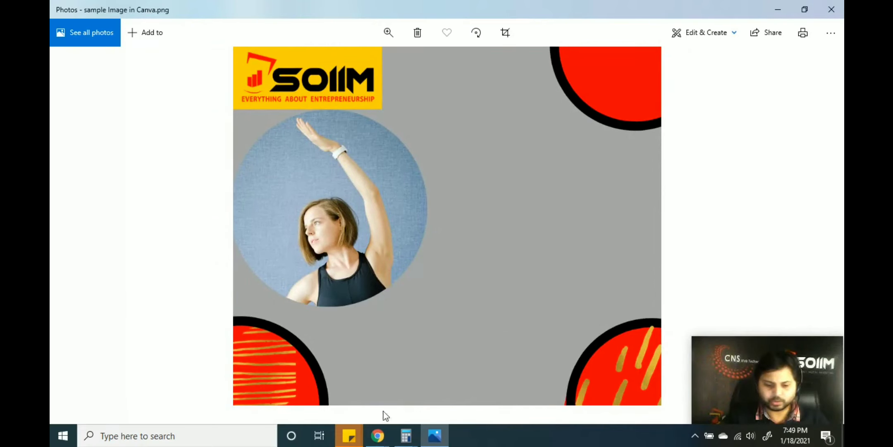
{"action": "mouse_move", "coordinate": [377, 434]}
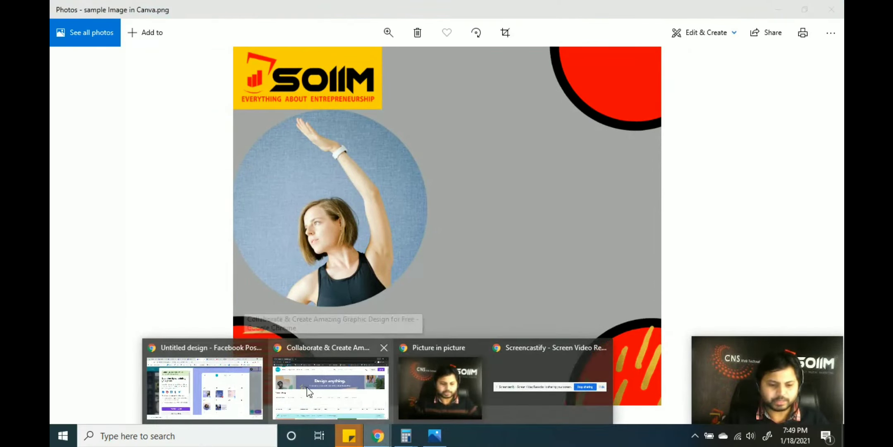
{"action": "left_click", "coordinate": [223, 392]}
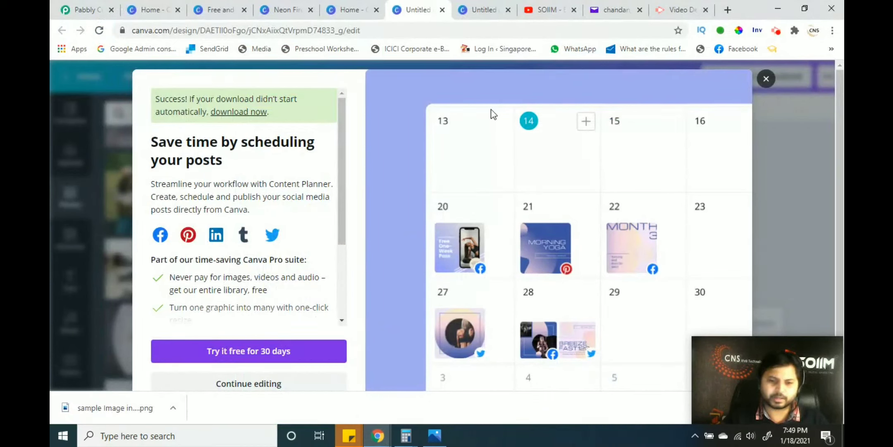